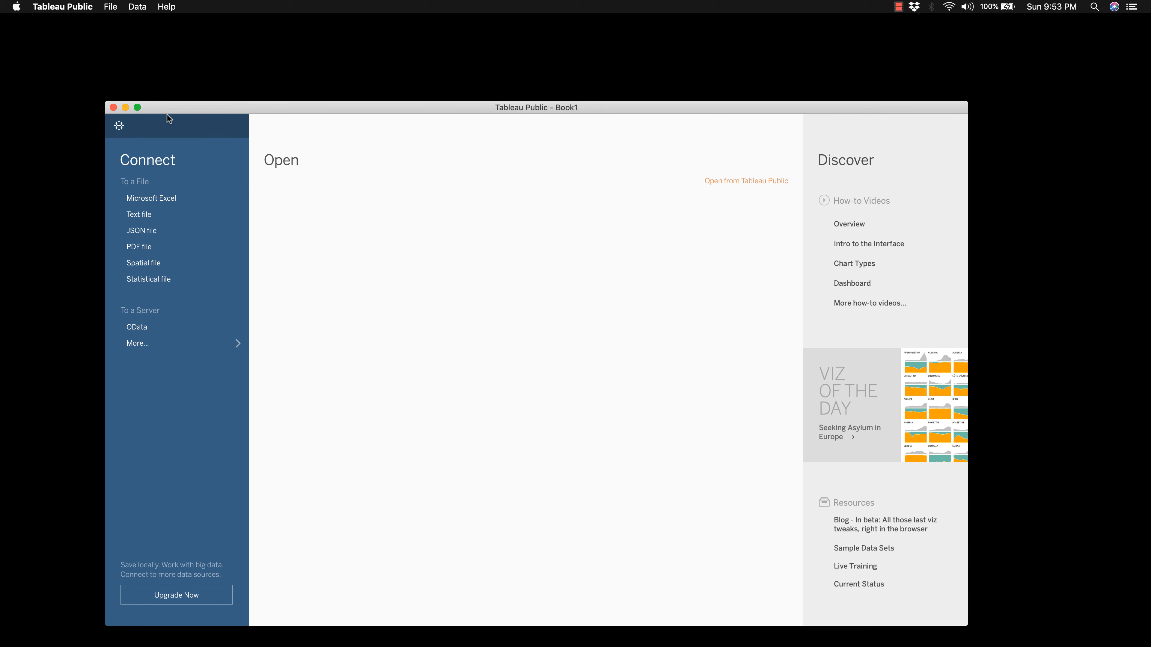
- Maximize the start window and connect to the Excel workbook Global Superstore.xls
left_click(137, 107)
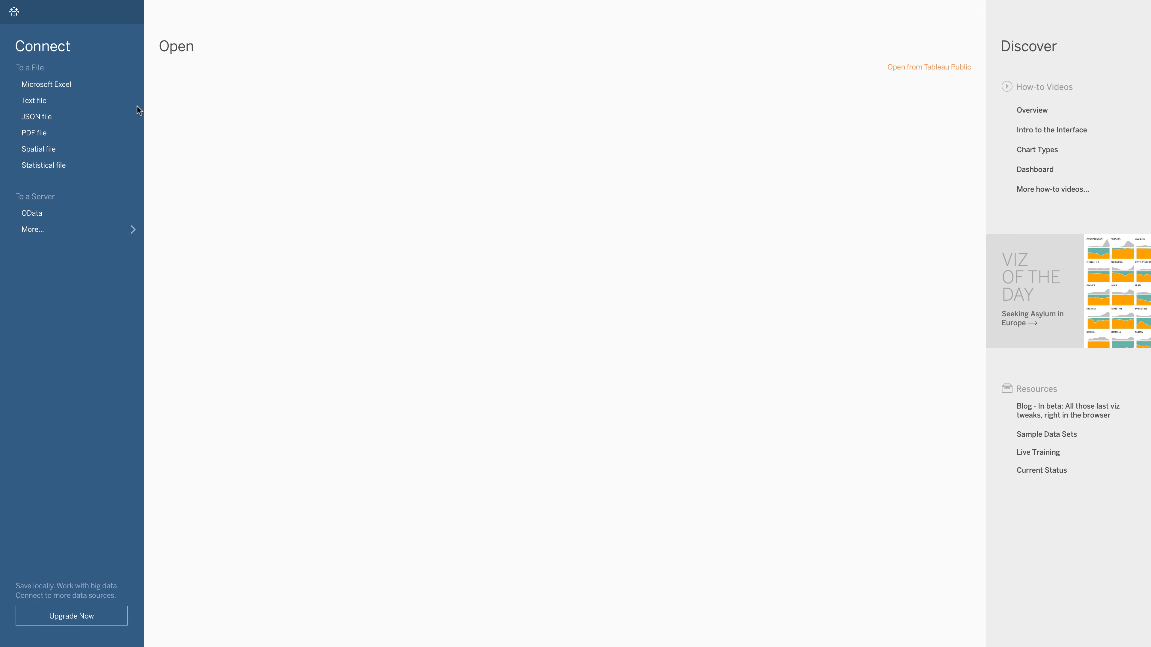
left_click(63, 83)
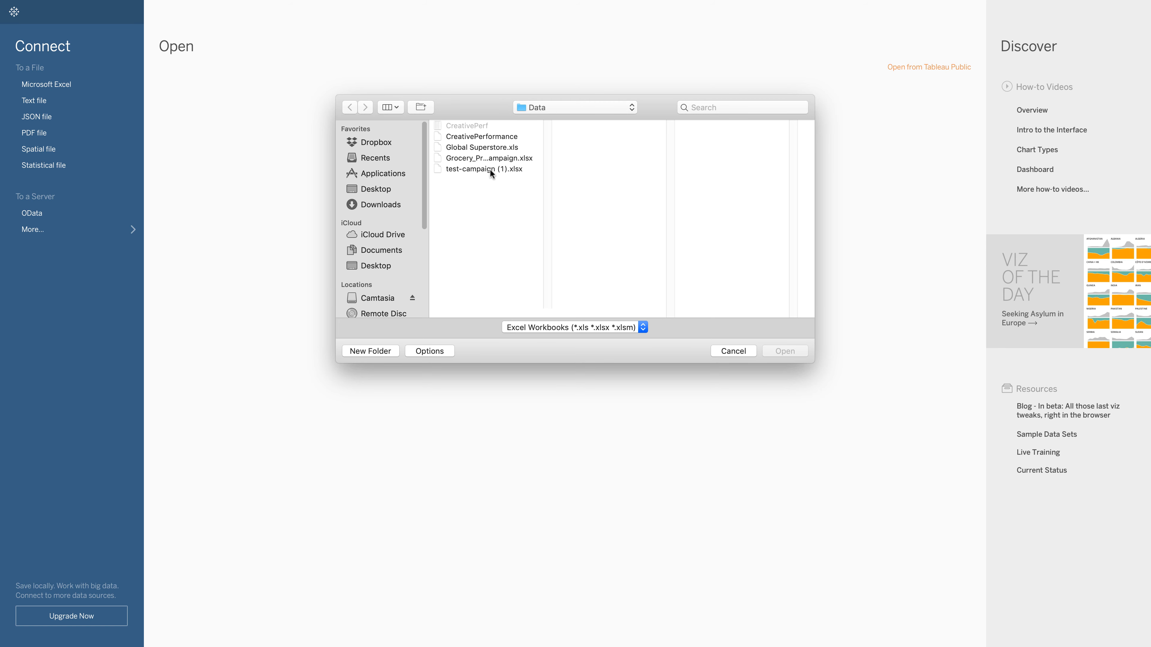
left_click(505, 146)
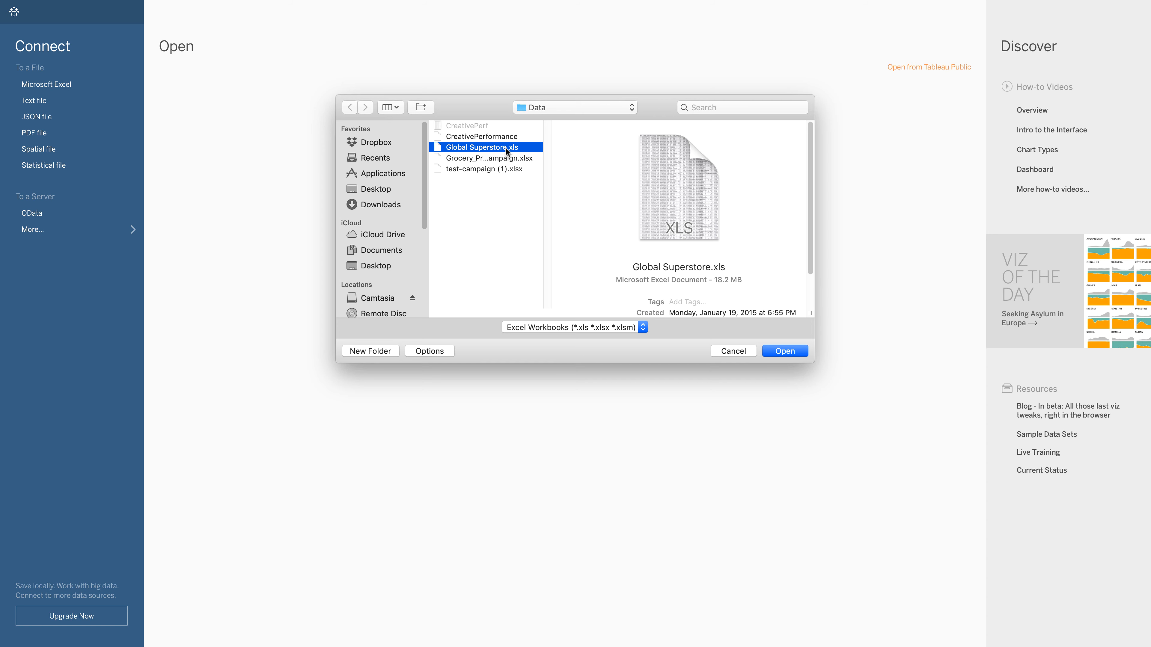
key("Return")
left_click(777, 351)
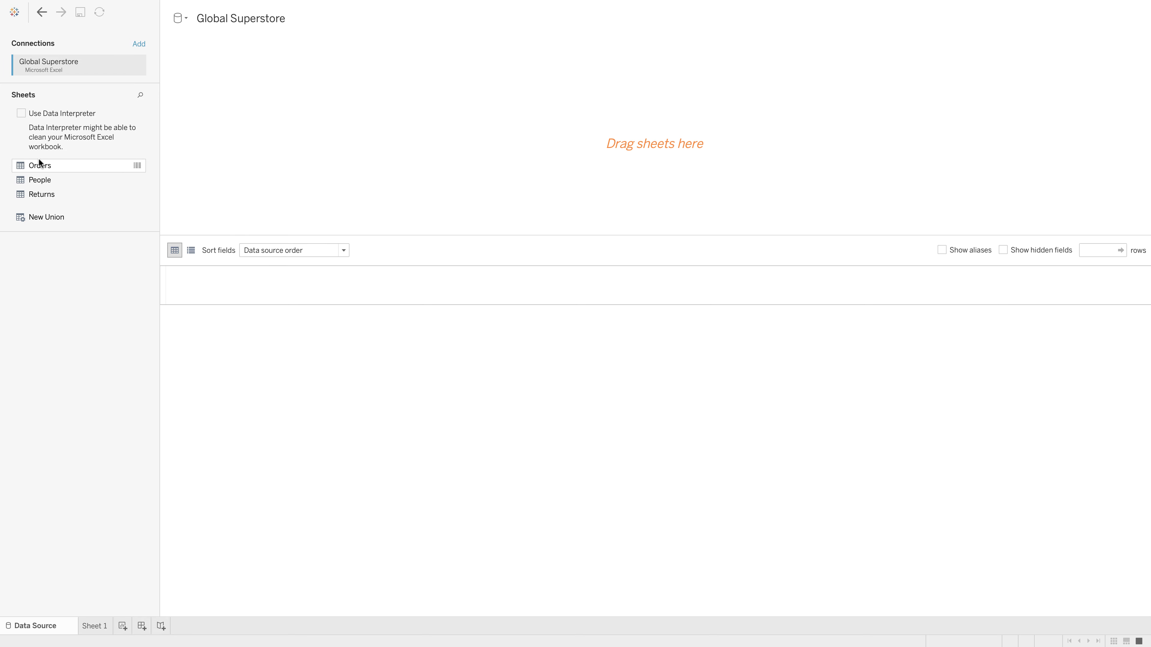
- Add the Orders, People and Returns sheets to the data source, joining People and Returns to Orders
left_click_drag(39, 165, 364, 97)
left_click_drag(39, 179, 383, 186)
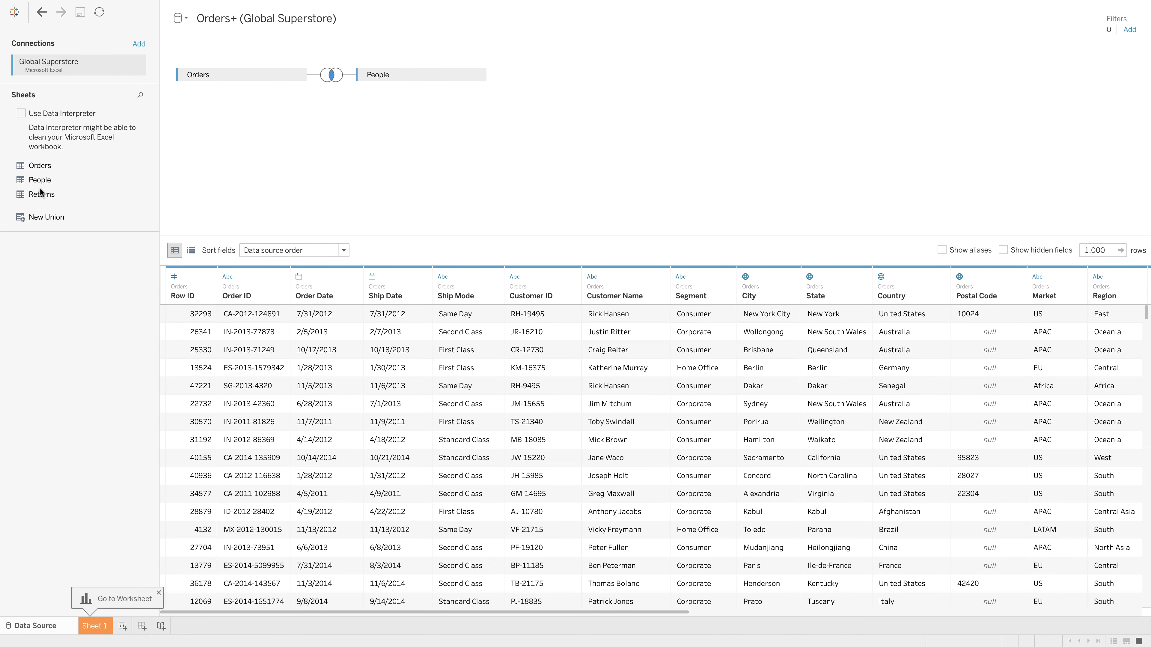
left_click_drag(40, 192, 465, 173)
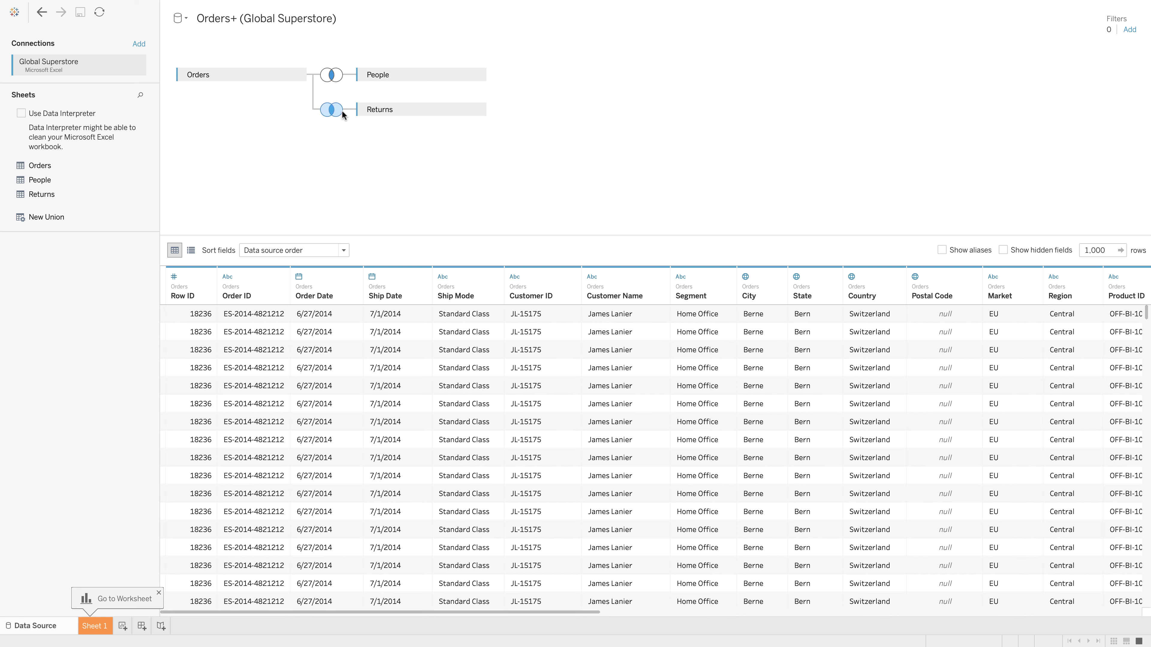
- Review the join types and clauses linking Orders with Returns and with People, leaving both as inner joins
left_click(334, 108)
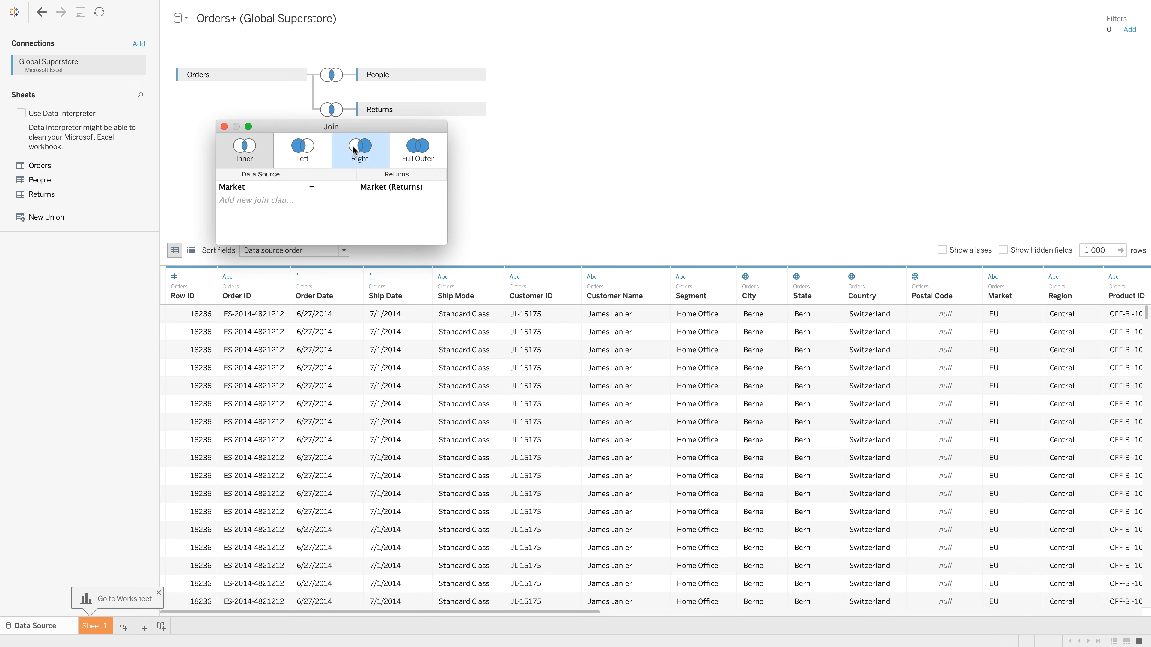
left_click(328, 71)
left_click(329, 73)
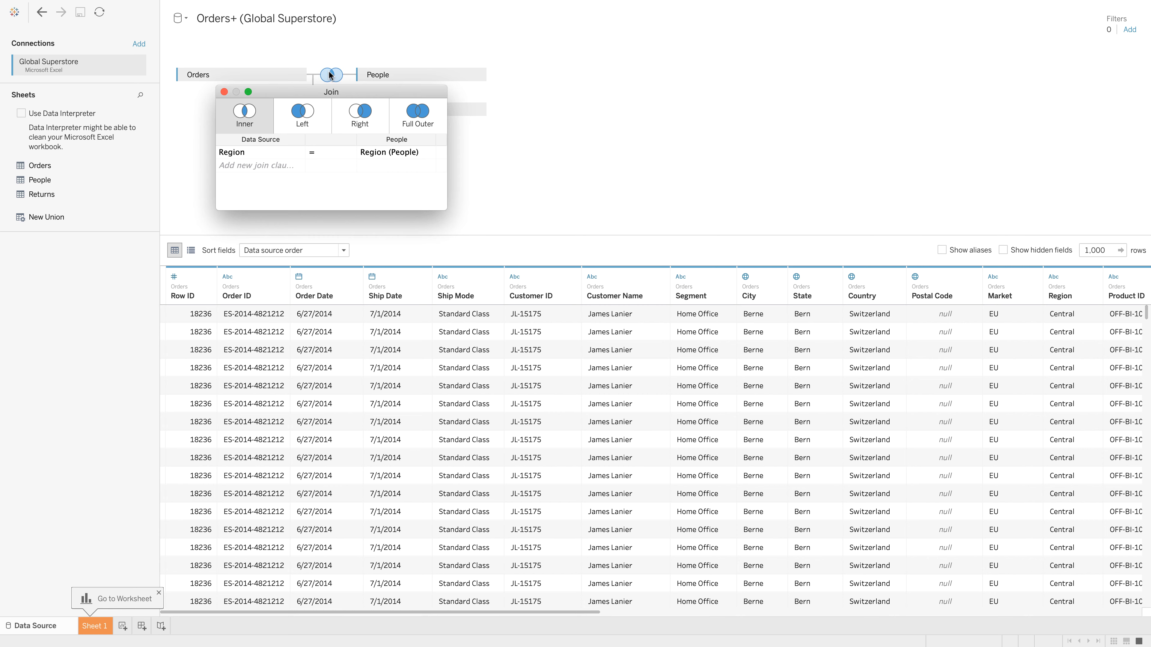
left_click(325, 111)
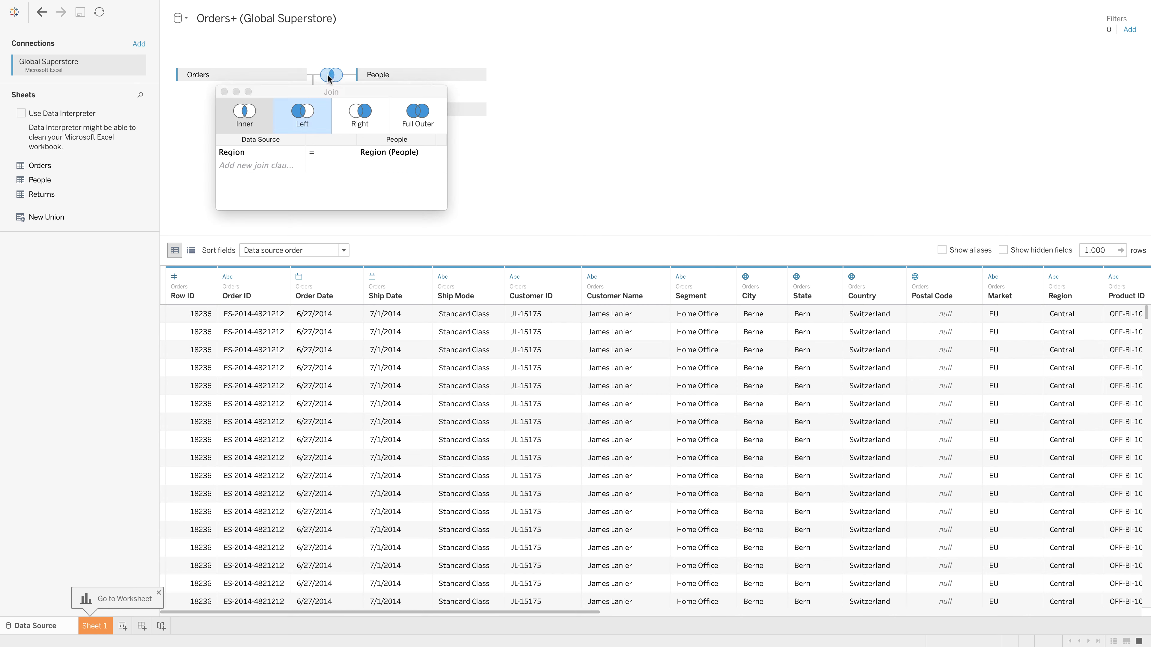
left_click(222, 117)
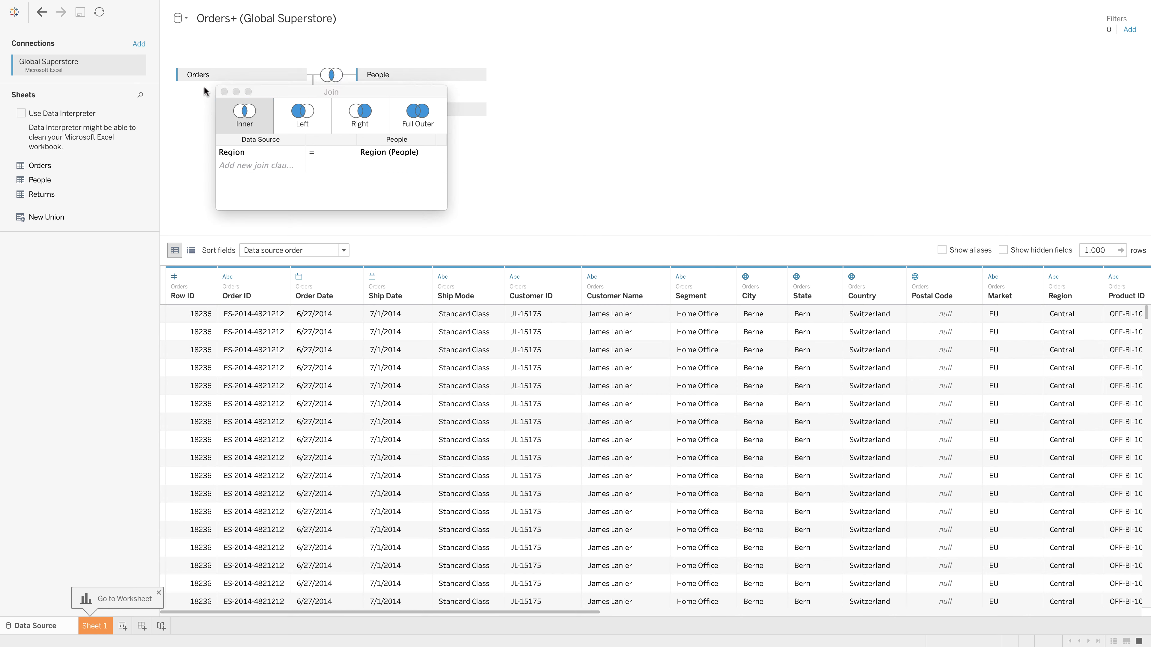
left_click(224, 93)
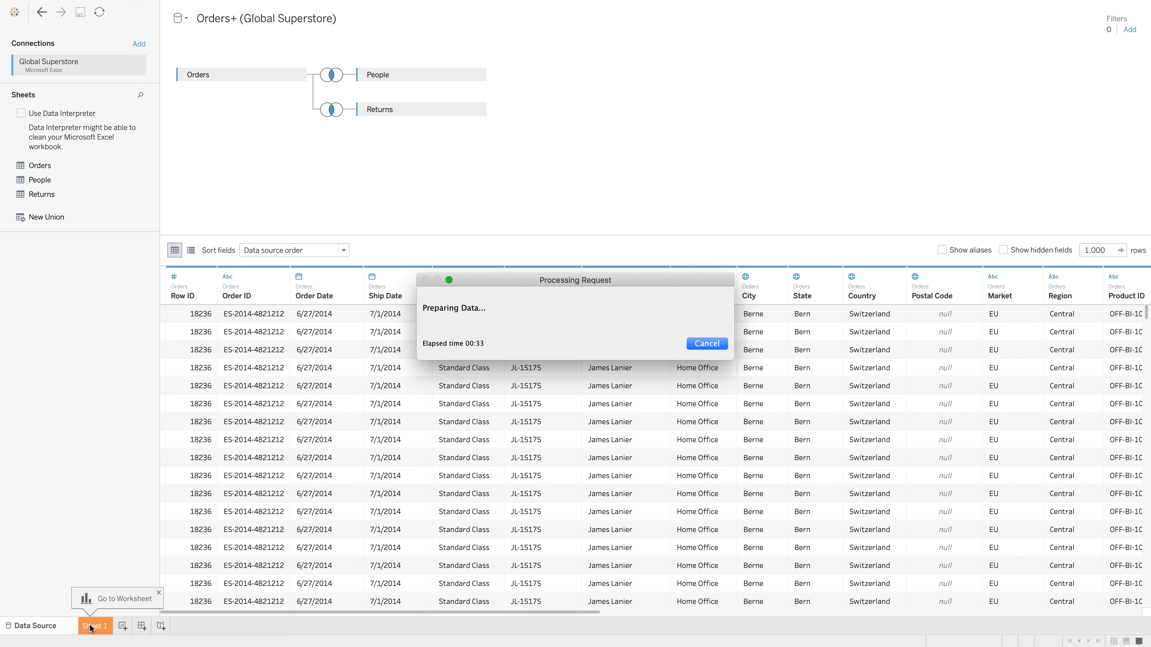
- Open the Sheet 1 worksheet and look over its dimensions and measures
left_click(712, 344)
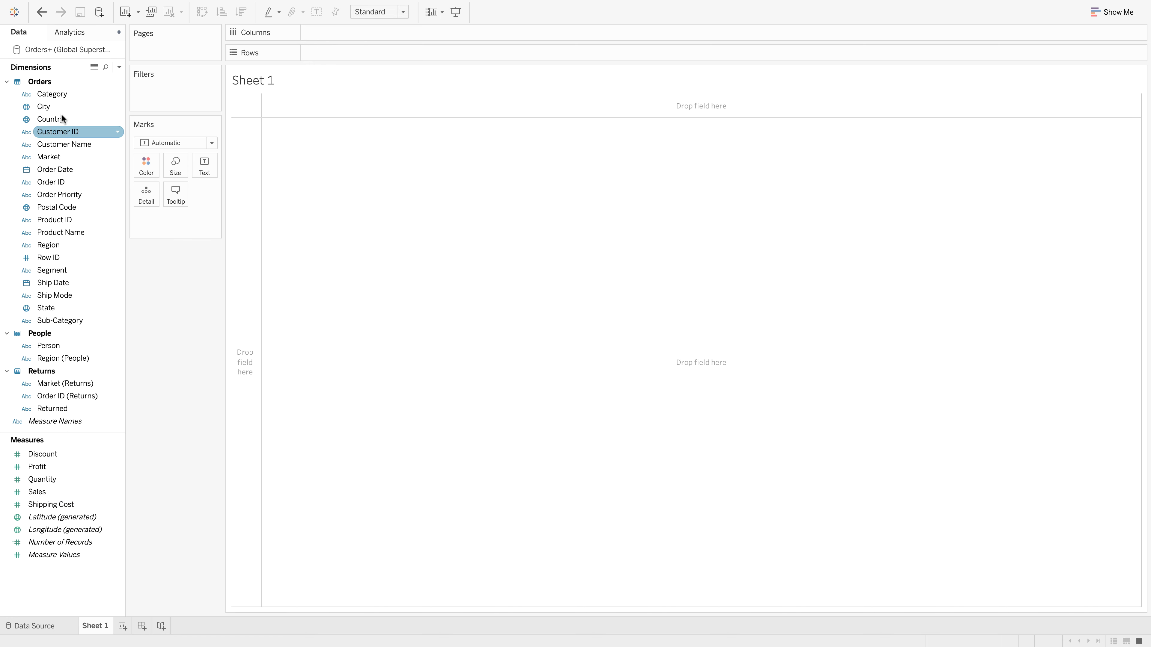
left_click(64, 296)
left_click(706, 252)
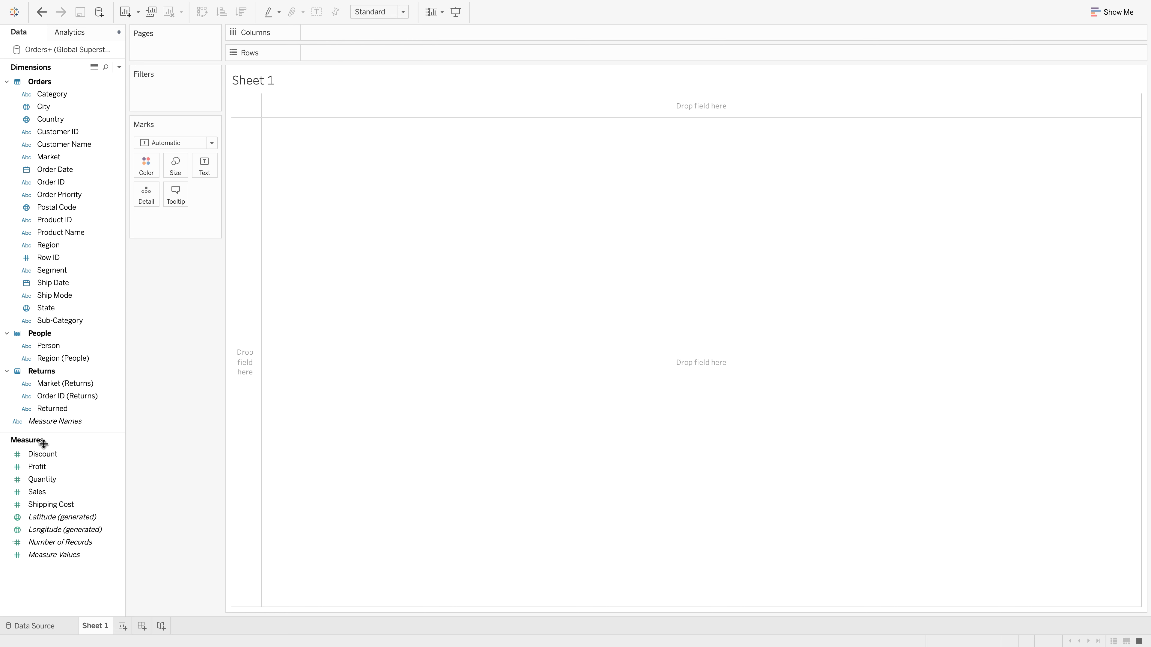
left_click(52, 109)
left_click(50, 482)
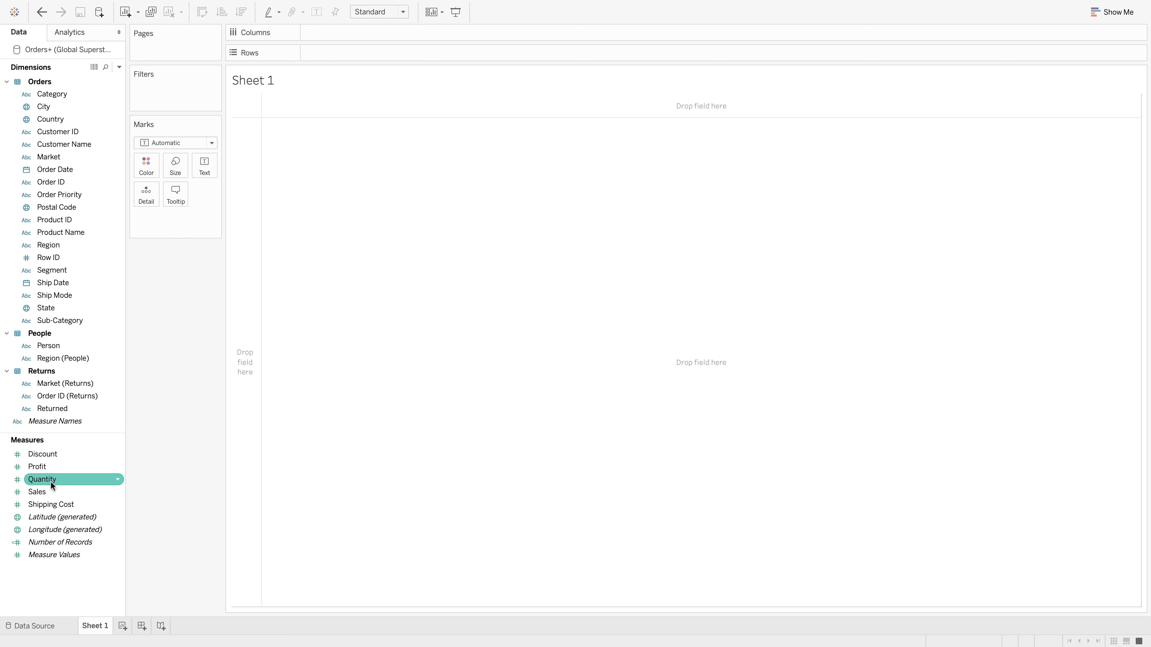
- Add the Sales measure to the rows of Sheet 1 to chart total sales as a single bar
double_click(50, 491)
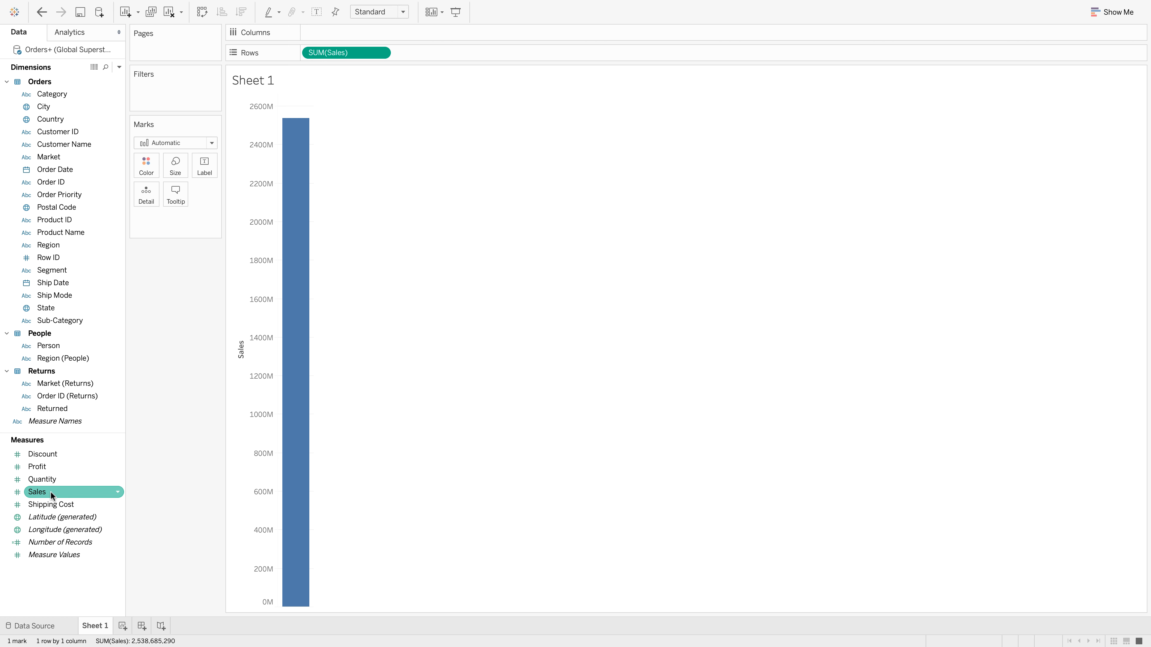
left_click_drag(50, 491, 368, 55)
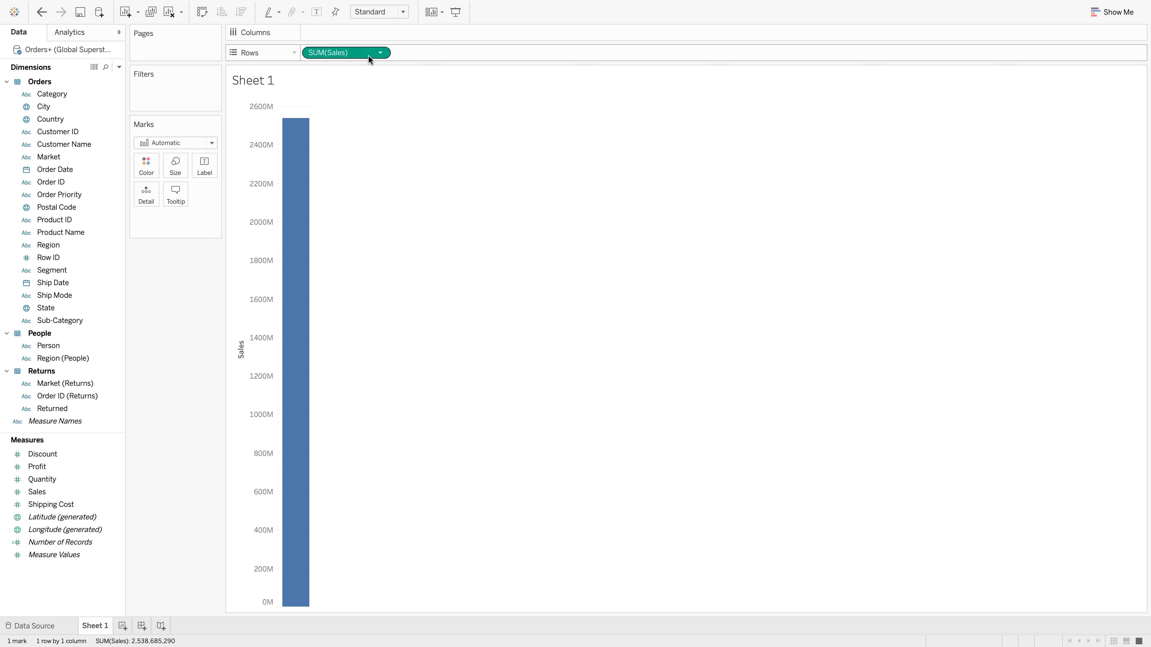
mouse_move(301, 146)
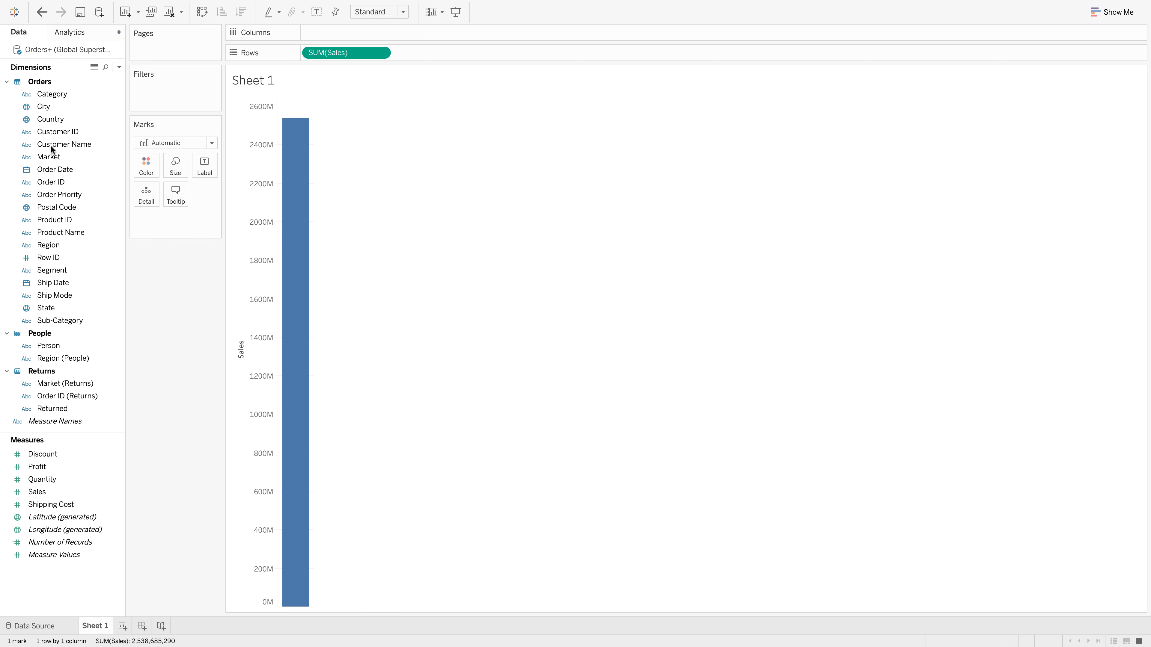
- Color the sales bar by Category and examine the Furniture, Office Supplies and Technology segments
left_click(58, 194)
mouse_move(308, 194)
left_click(48, 318)
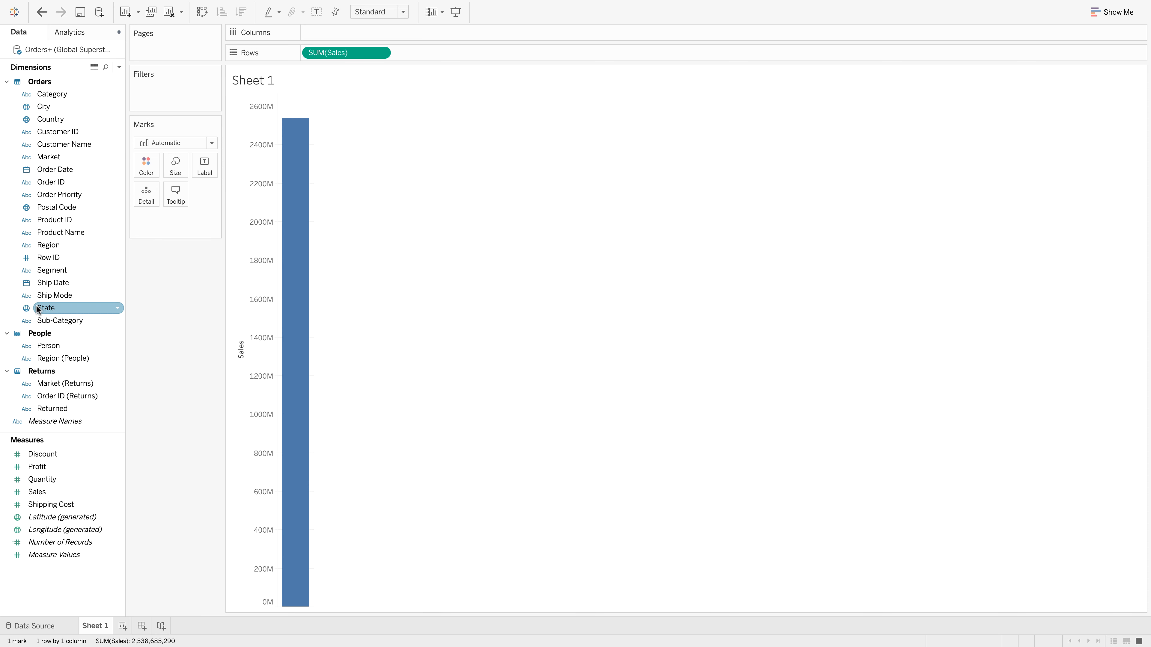
left_click(58, 92)
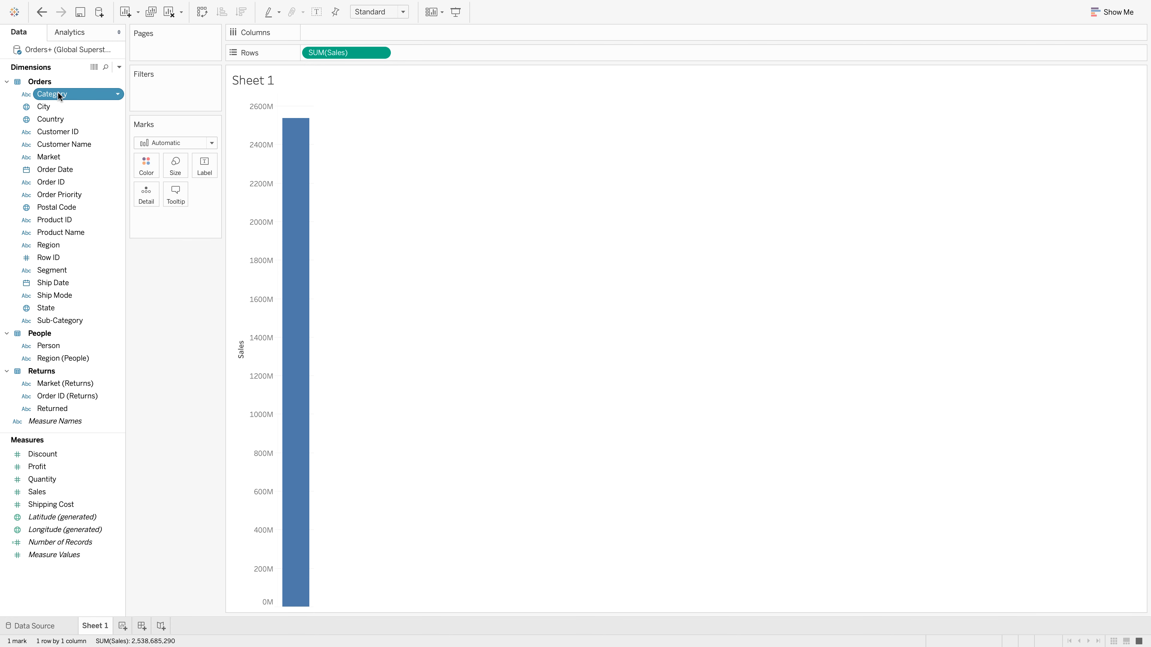
left_click_drag(58, 91, 140, 168)
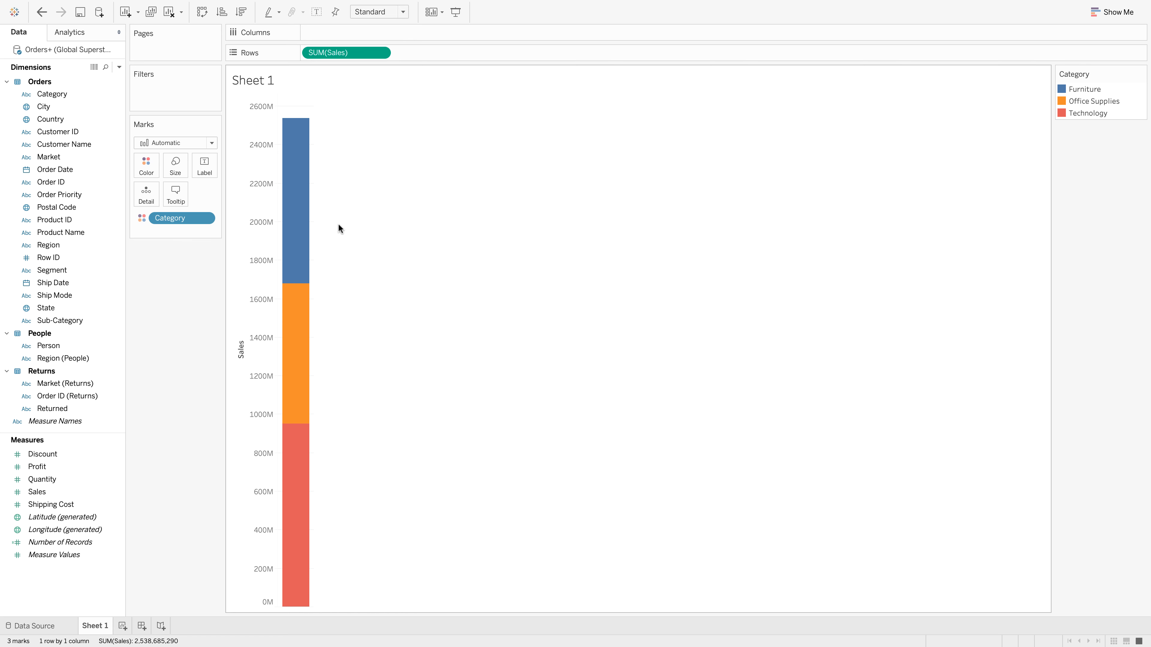
mouse_move(310, 204)
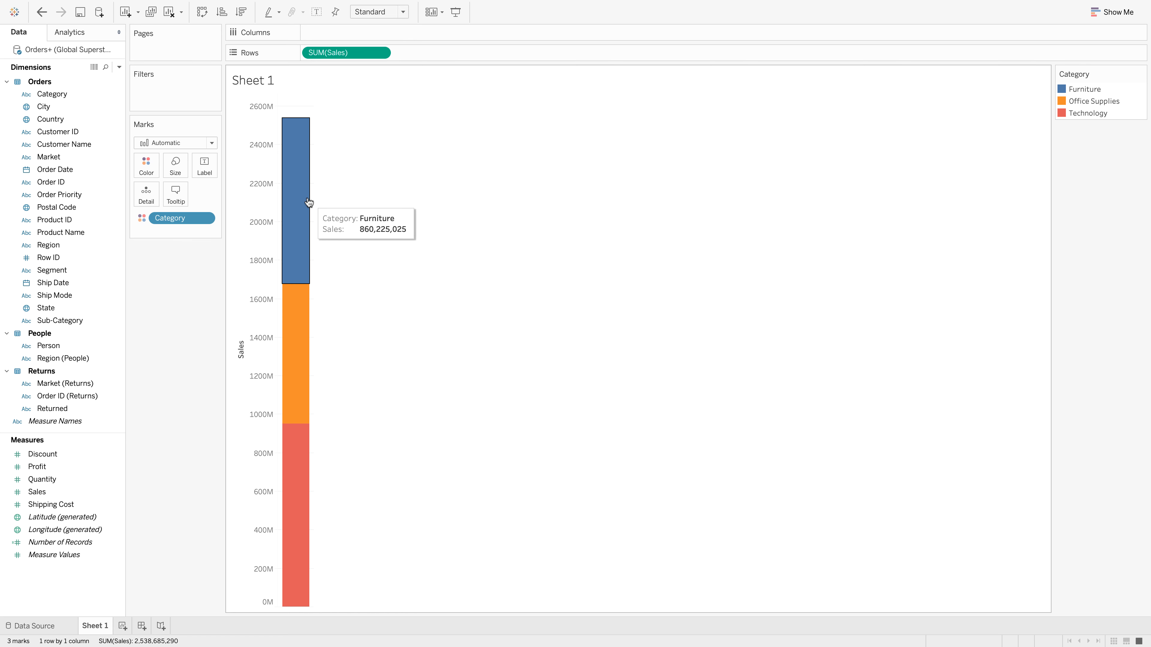
mouse_move(309, 296)
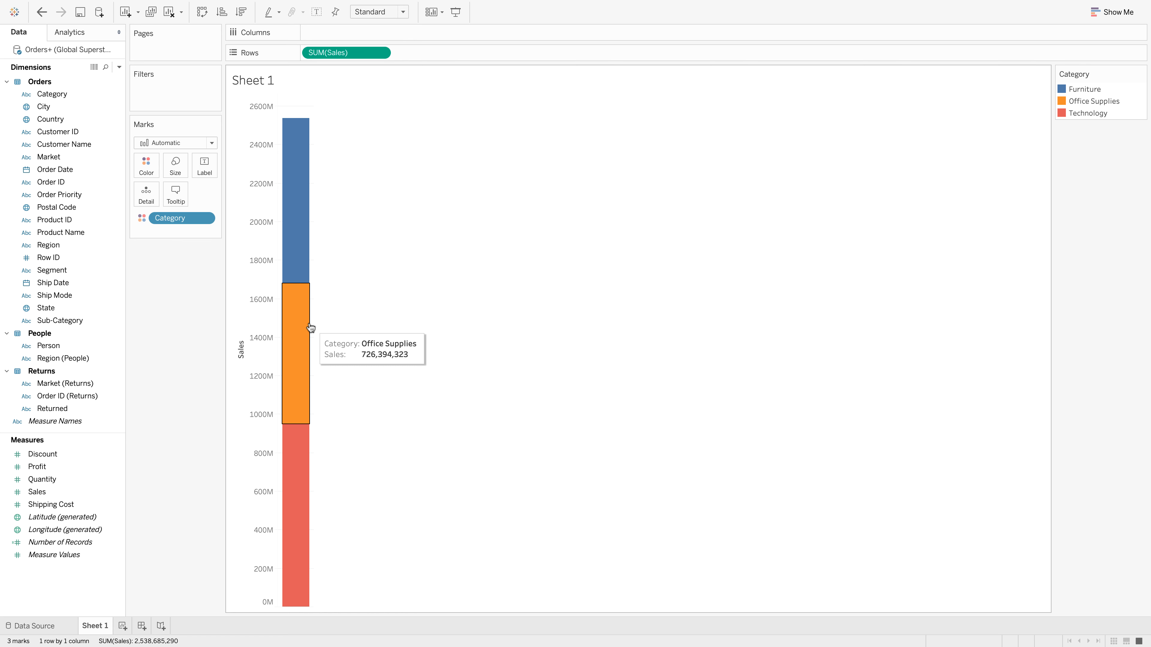
mouse_move(303, 460)
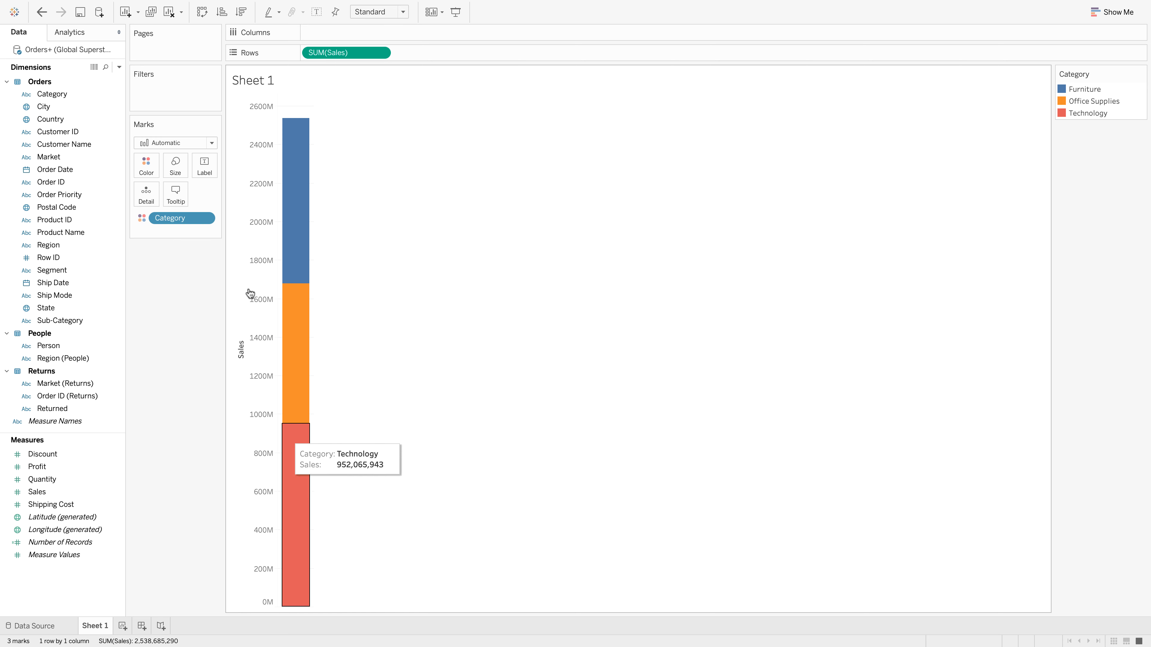
- Undo the Category coloring and the Sales bar to clear the sheet
key("ctrl+z")
key("ctrl+z")
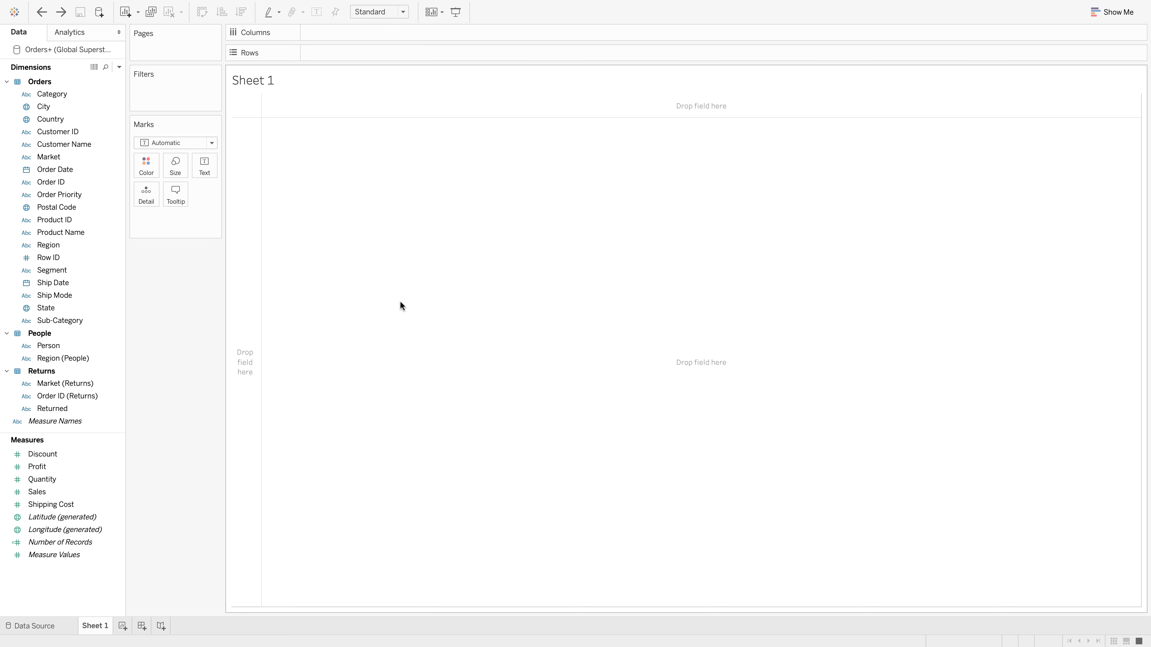
left_click(75, 321)
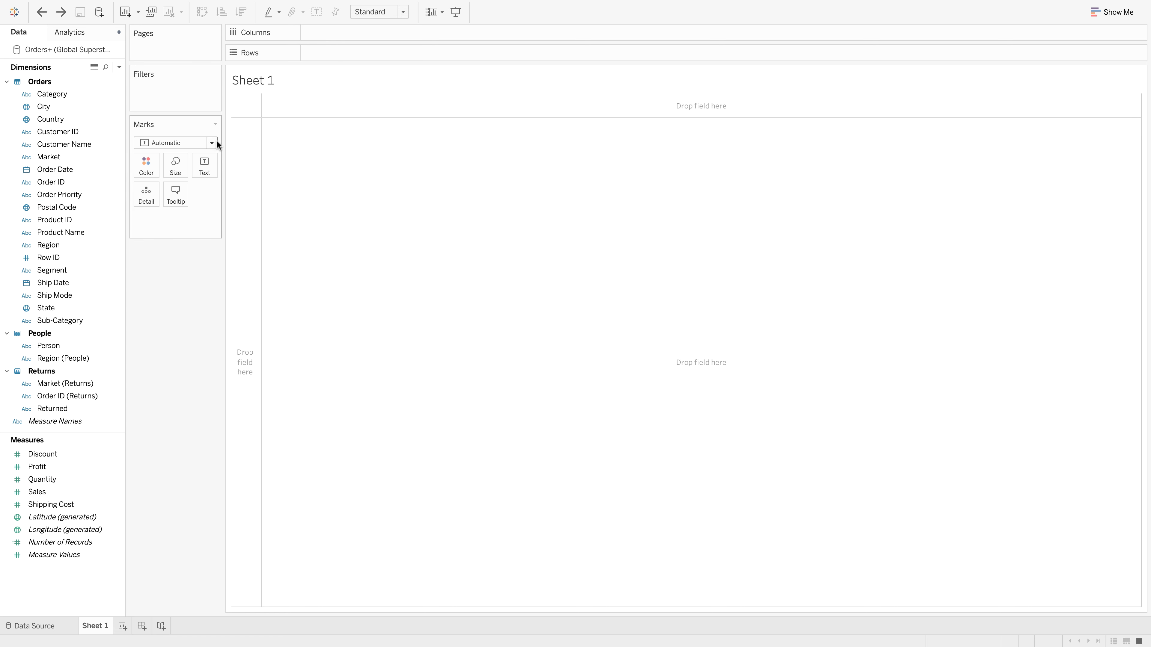
- Build a text table of Sales by Market, using the Market dimension from Orders as rows
left_click(39, 171)
double_click(77, 155)
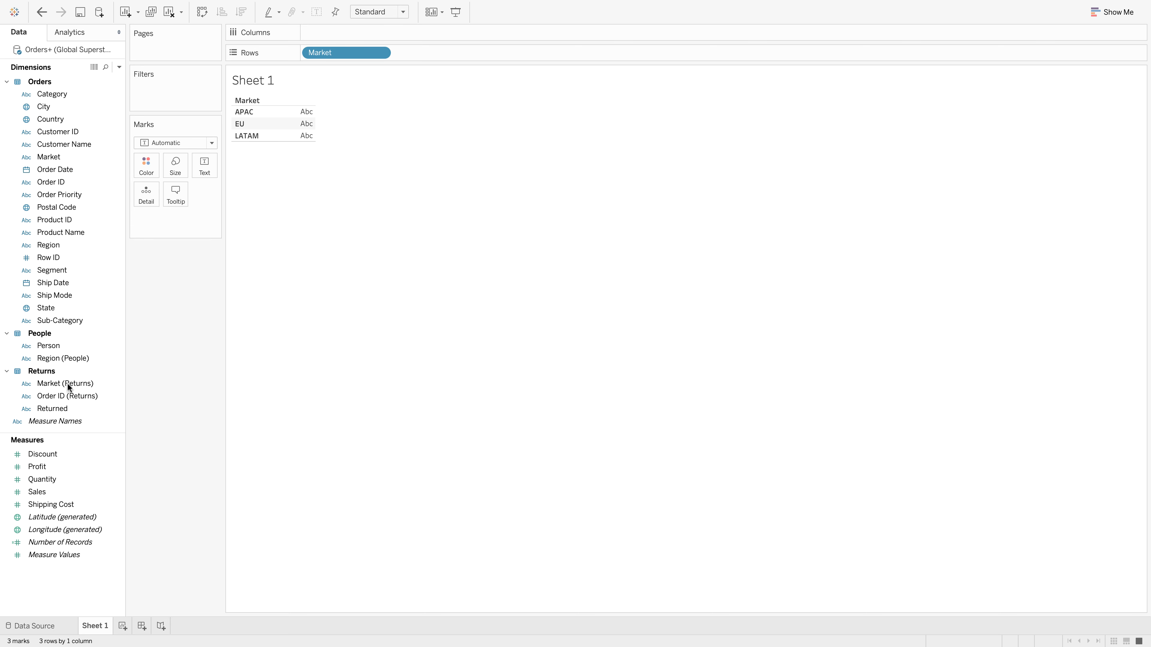
double_click(59, 491)
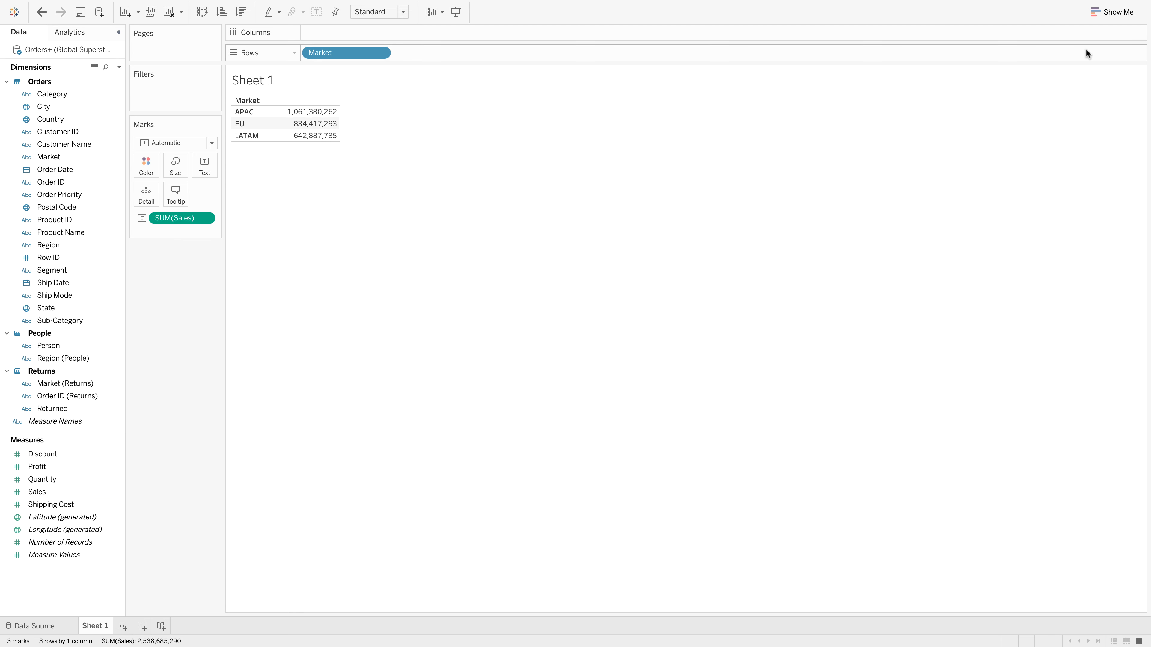
- Try the suggested heat map, highlight table and pie chart for the Sales by Market data
left_click(1128, 15)
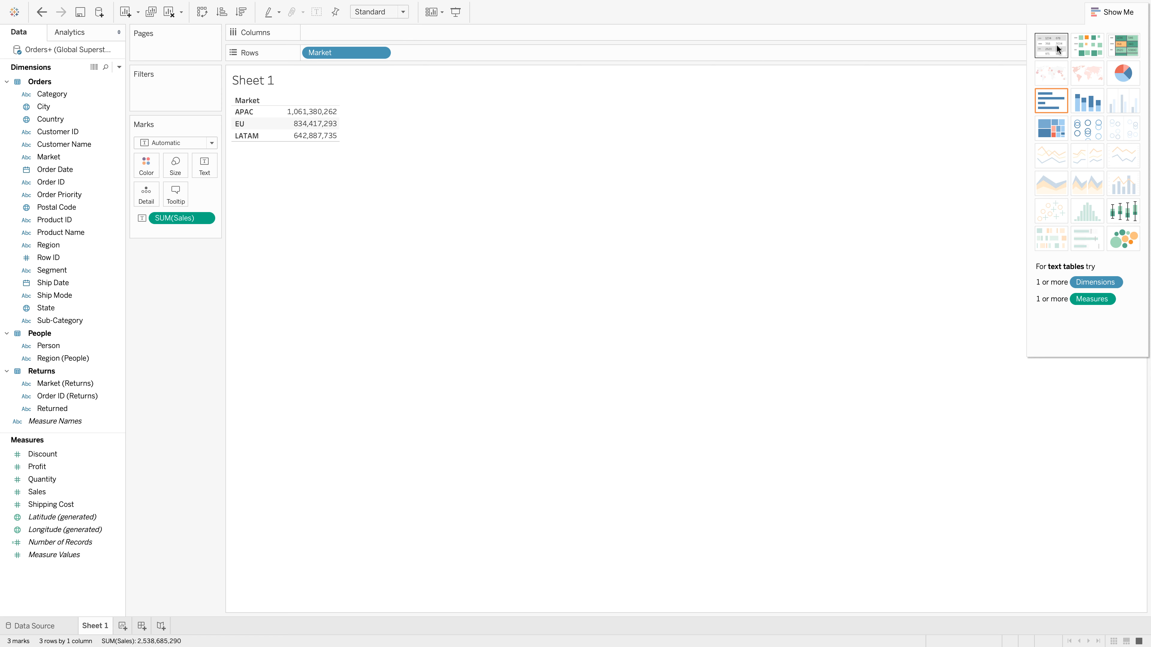
left_click(1086, 45)
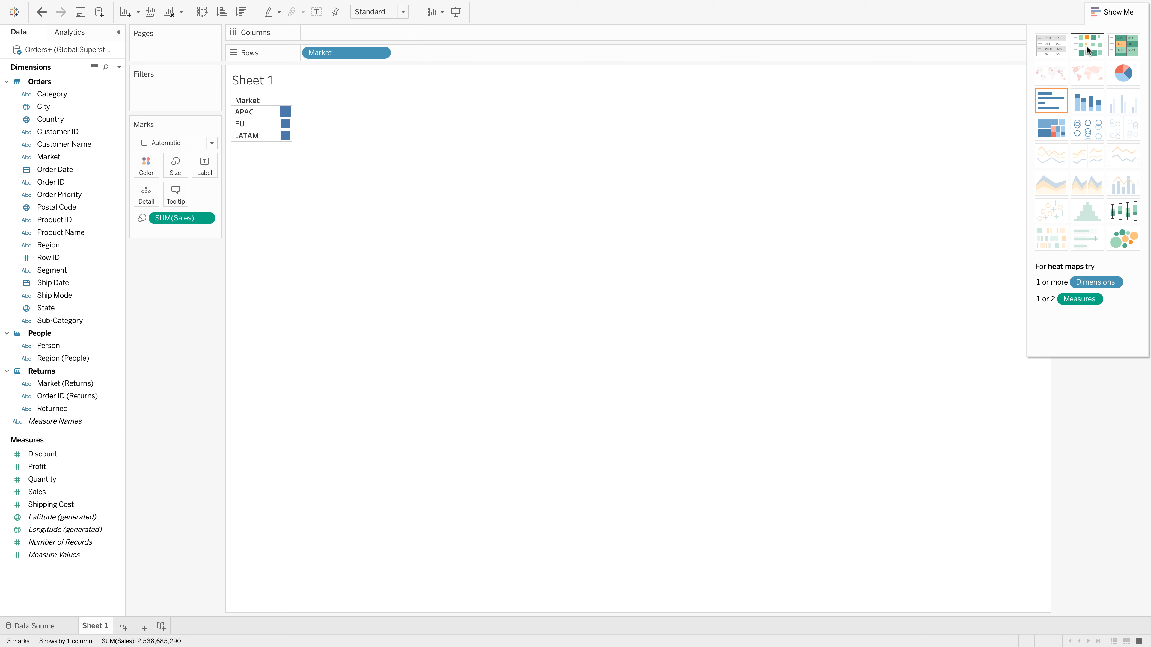
left_click(1118, 52)
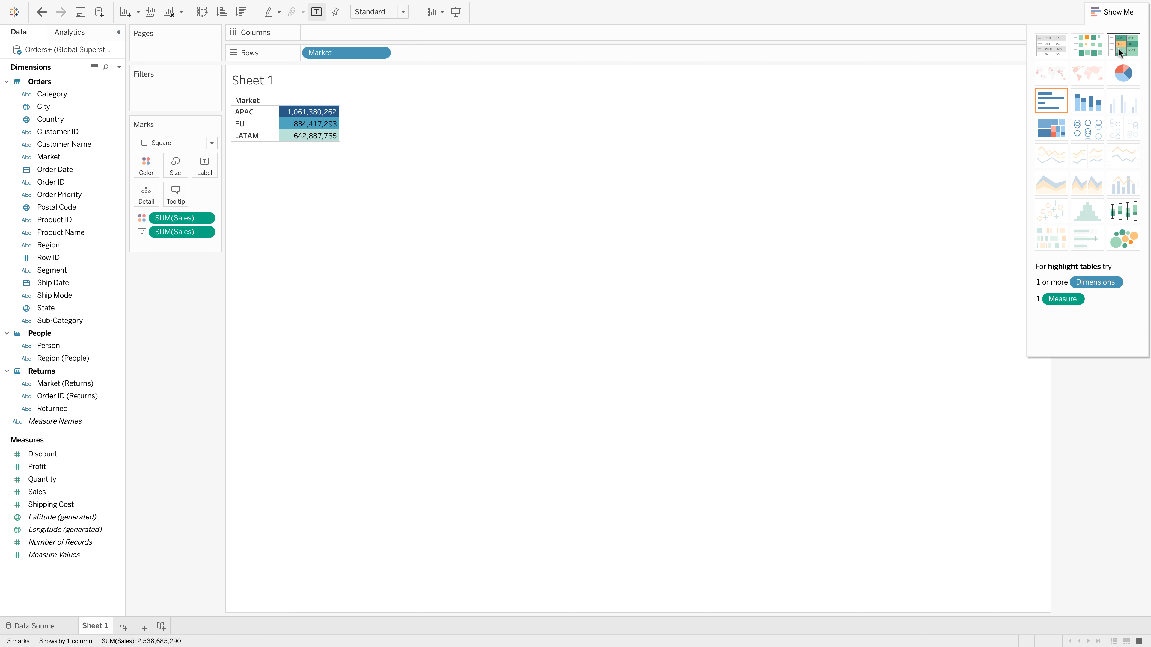
left_click(1121, 77)
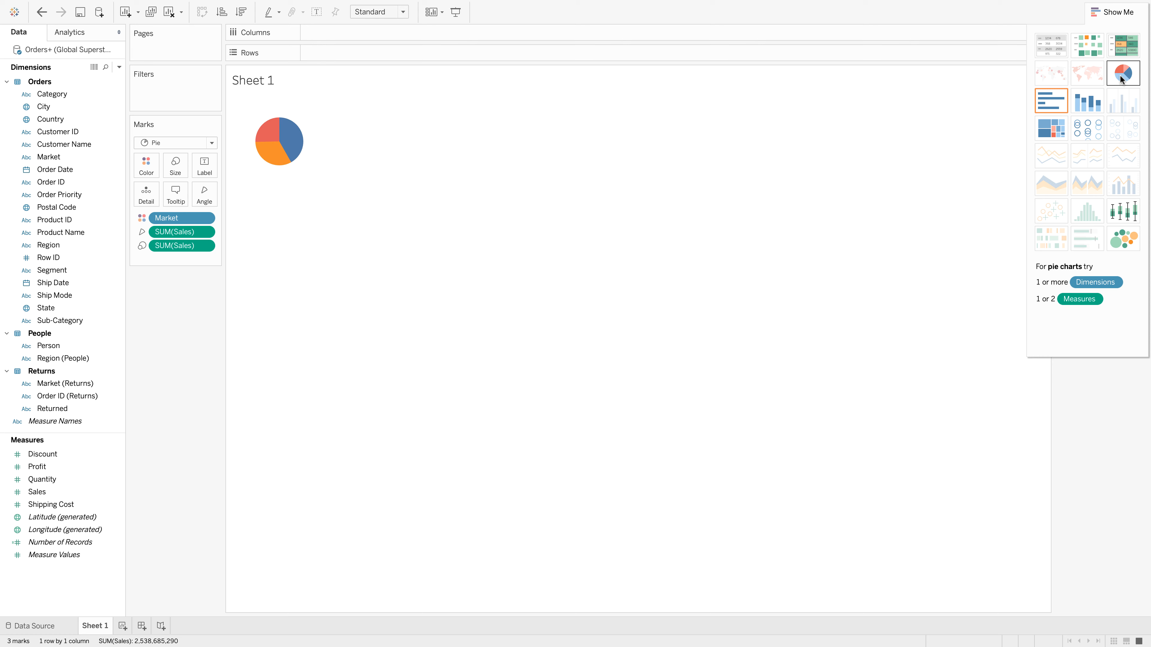
- Compare horizontal and stacked bars, settle on horizontal bars for Sales by Market, and close the chart suggestions
left_click(1052, 109)
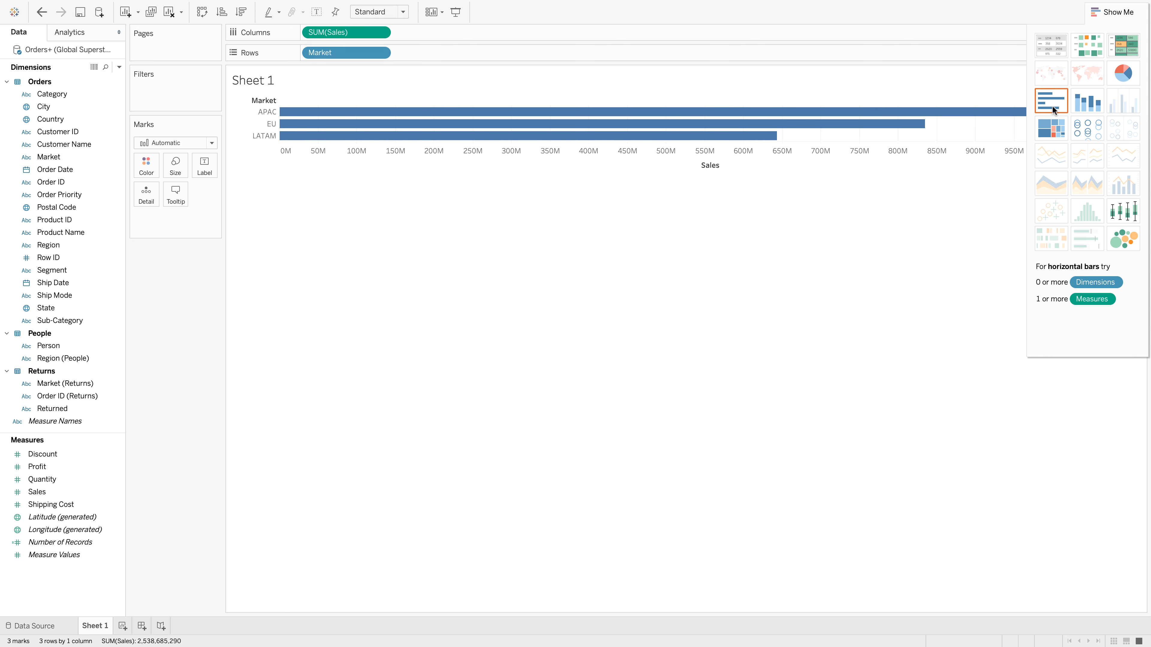
left_click(1086, 105)
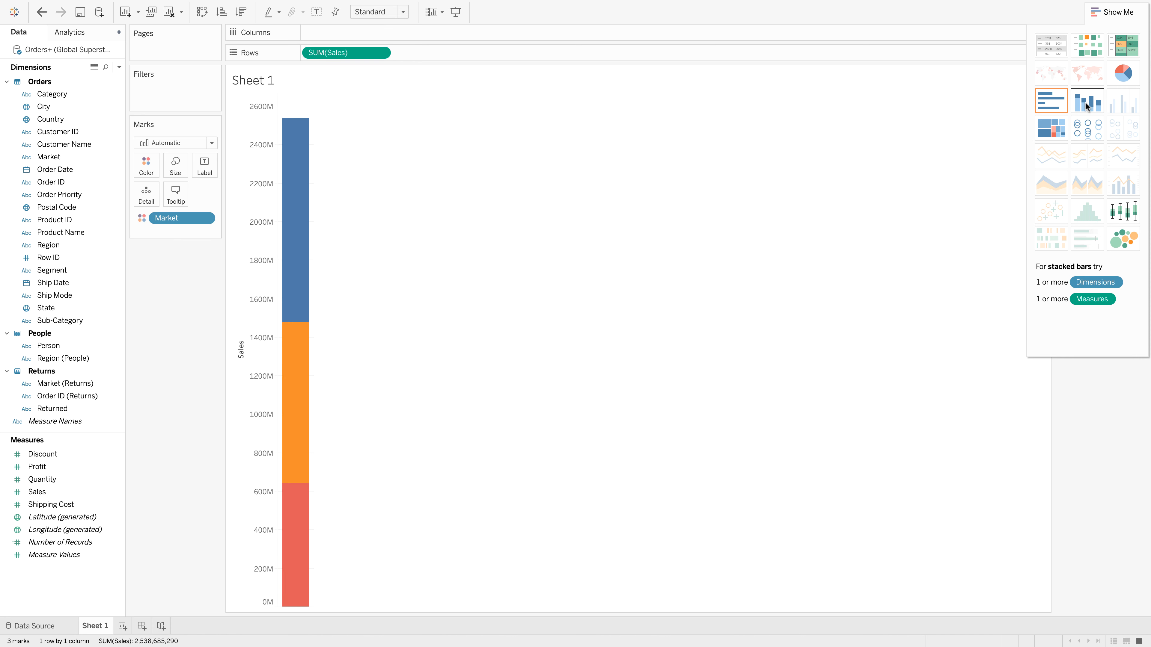
left_click(1052, 108)
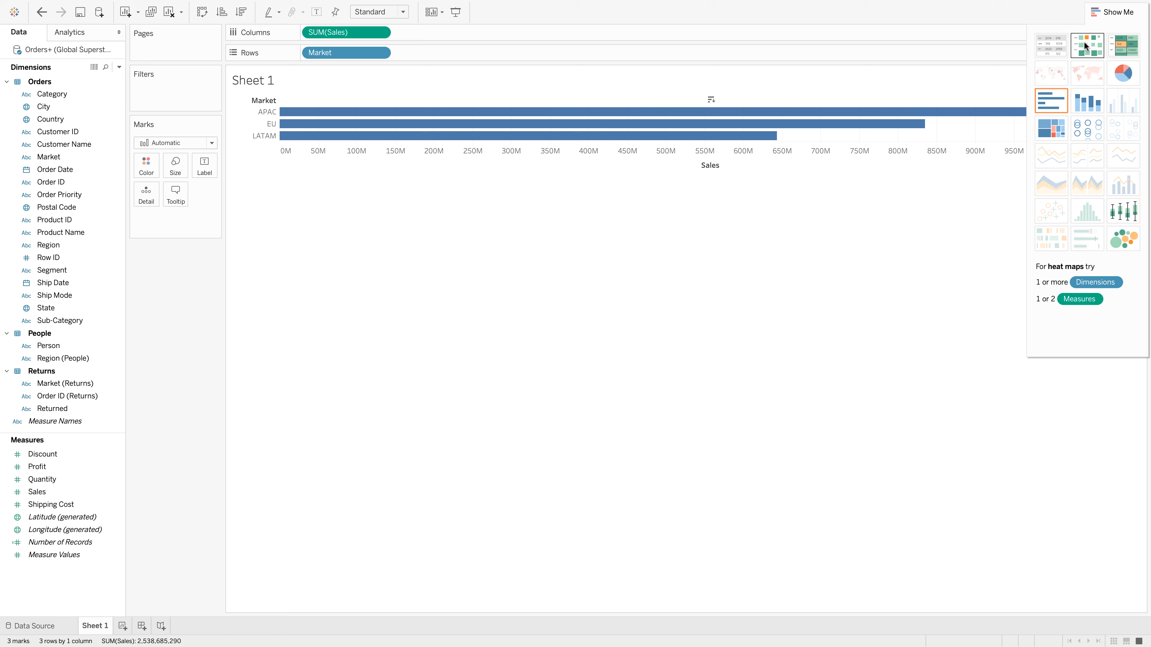
left_click(1104, 13)
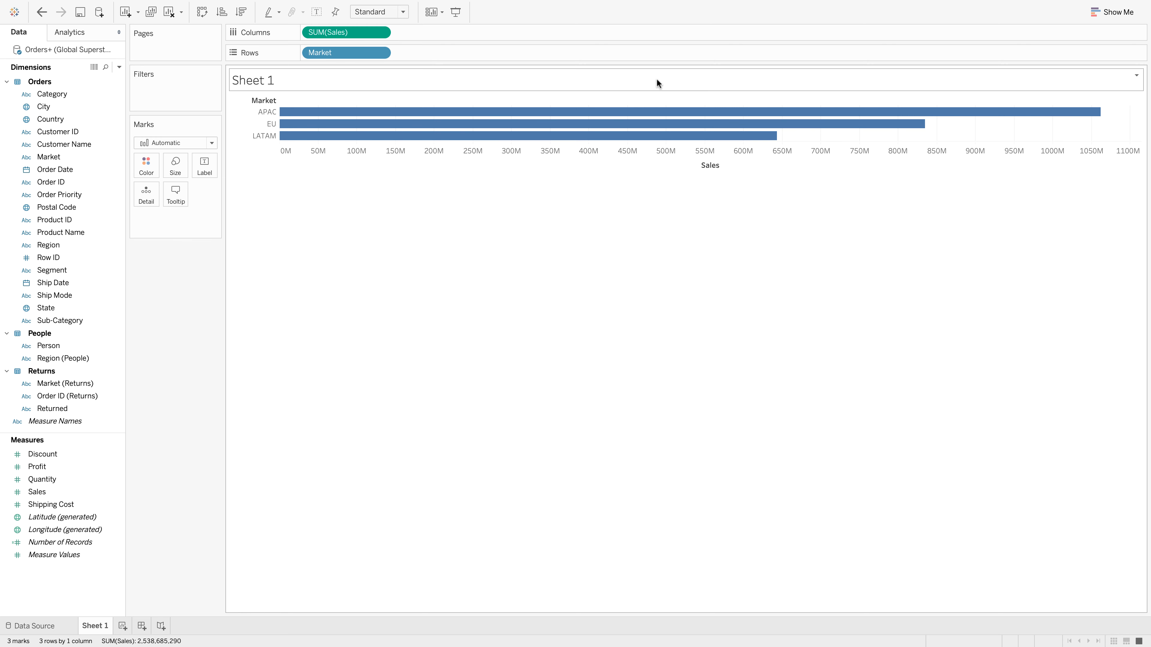
- Swap the rows and columns to display Sales by Market as vertical bars
mouse_move(913, 125)
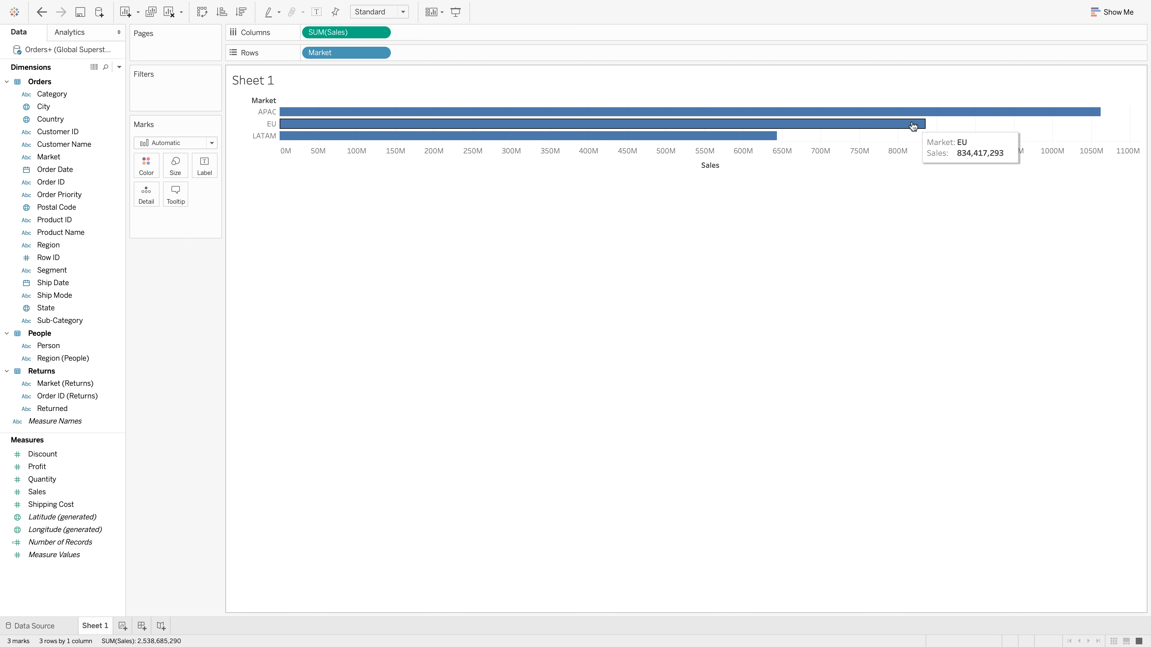
mouse_move(769, 142)
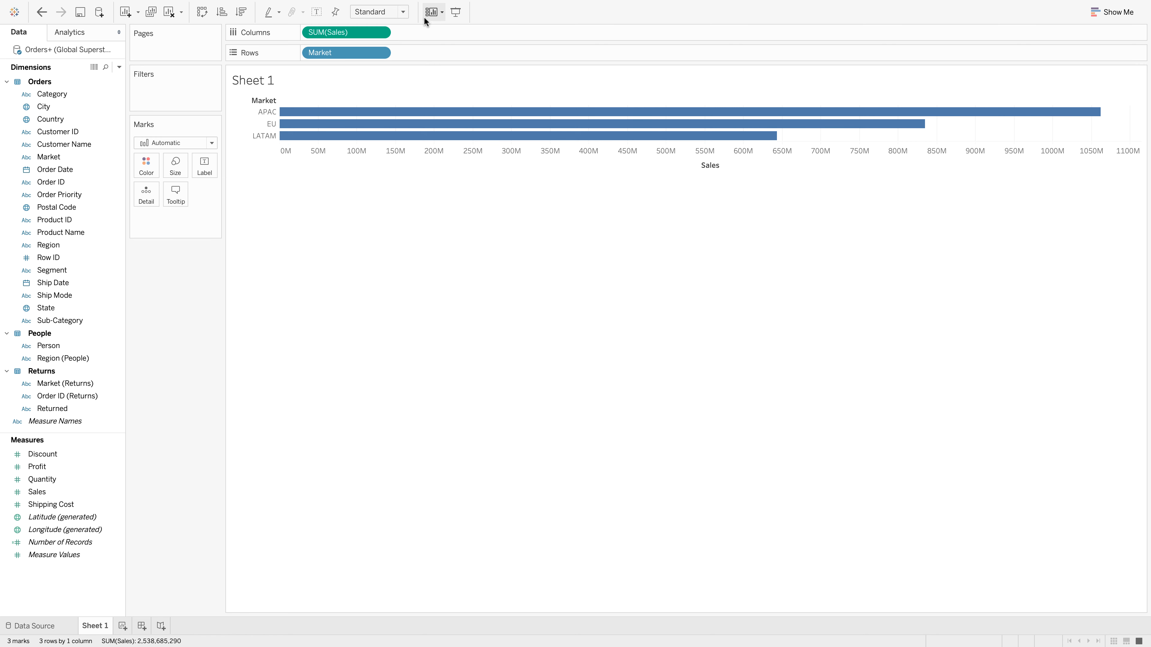
left_click(202, 18)
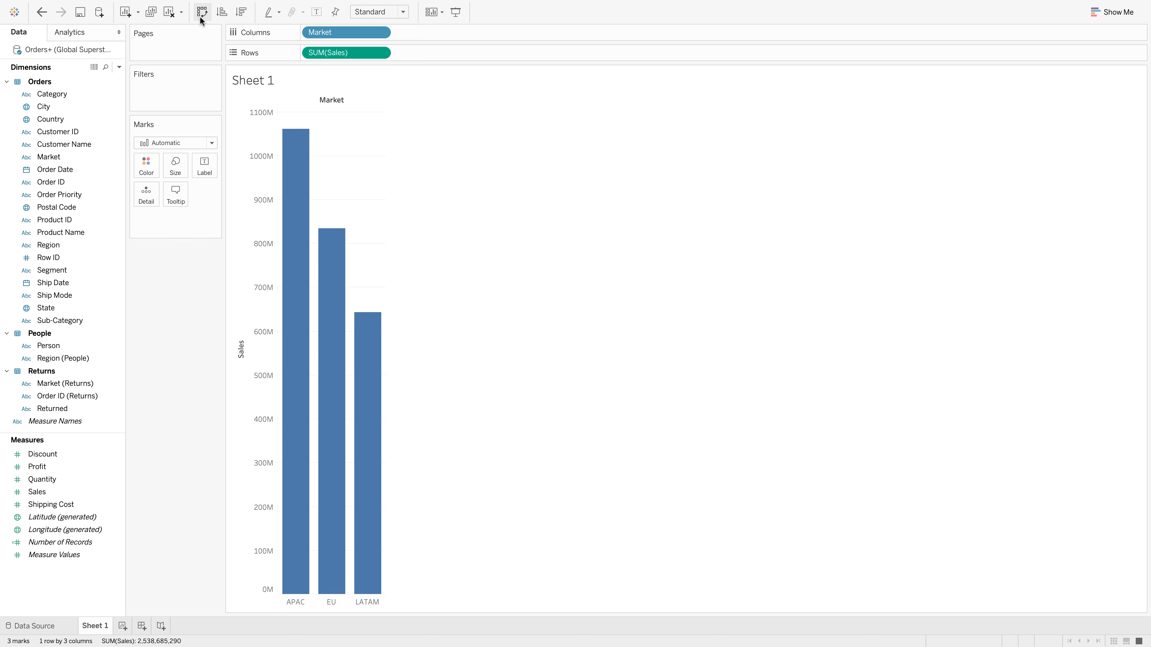
left_click(202, 11)
left_click(202, 11)
left_click(201, 12)
left_click(201, 18)
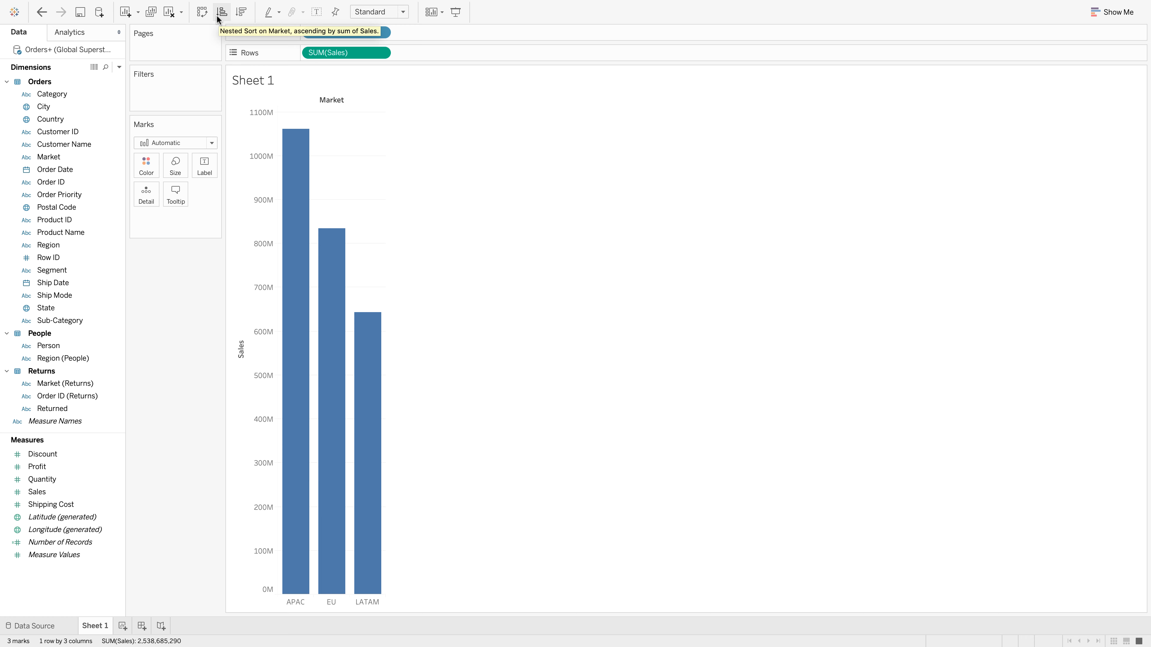
- Sort the markets by Sales in ascending order and finally in descending order
left_click(217, 17)
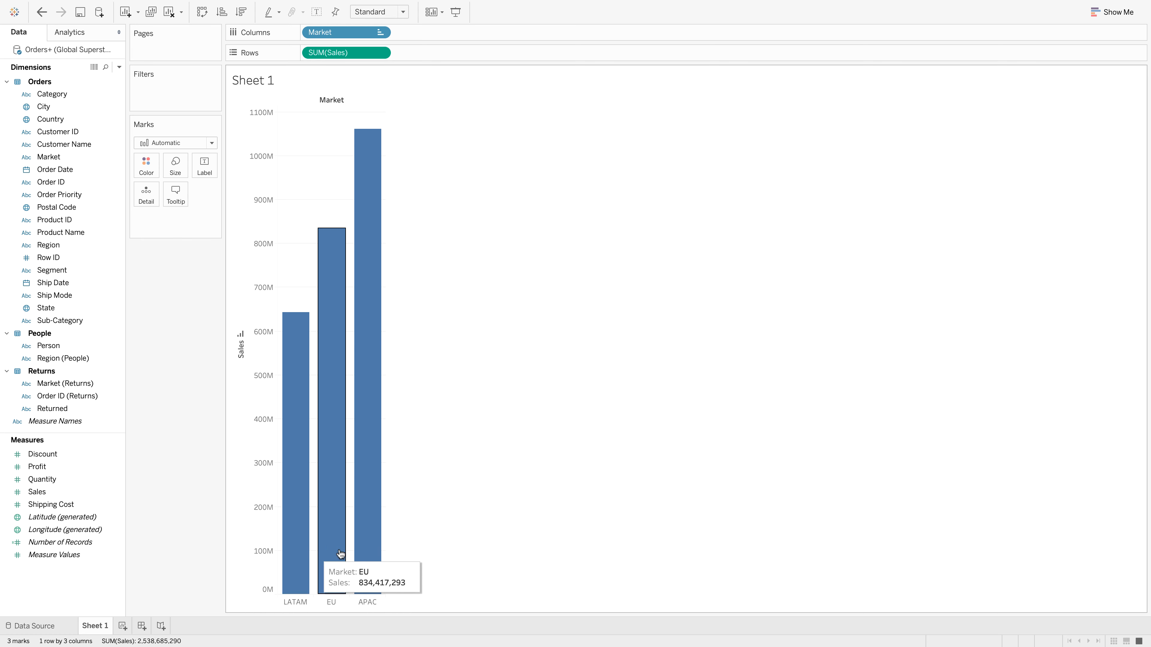
left_click(240, 12)
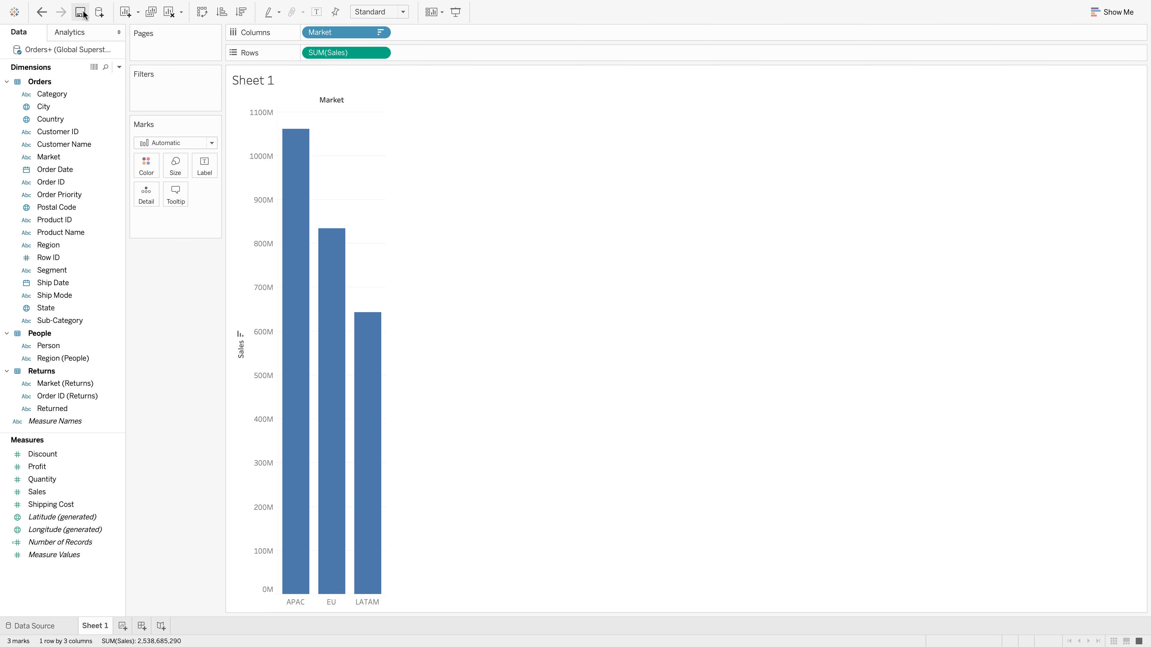
- Review the available data source connections and the types of new sheet that can be added
left_click(98, 13)
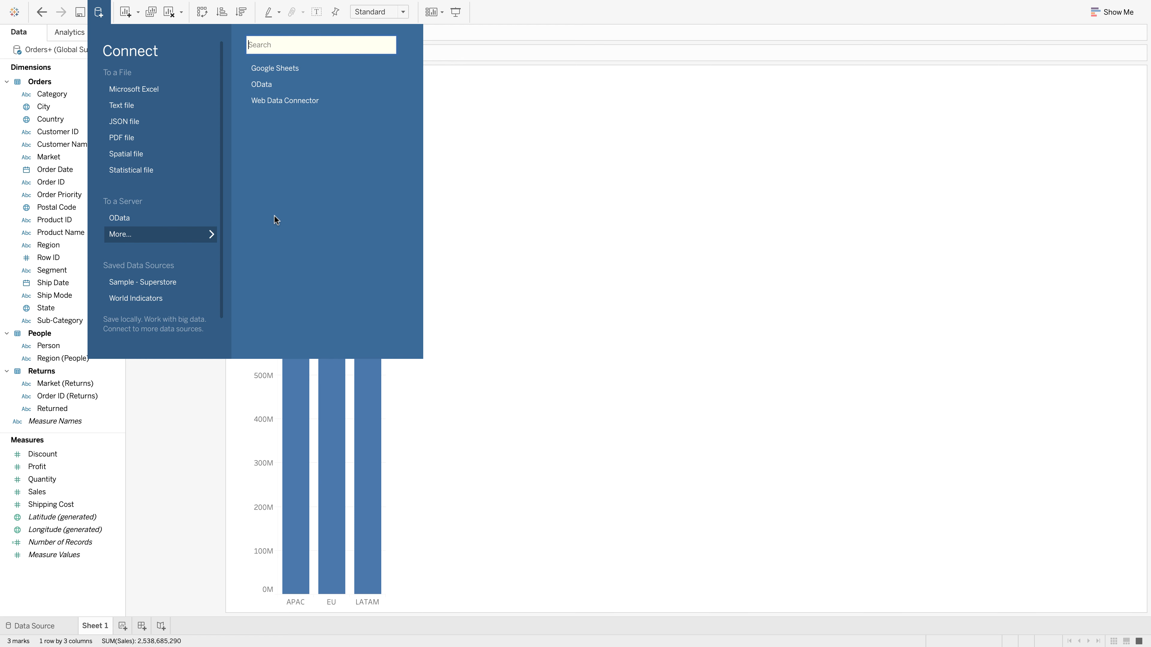
left_click(773, 331)
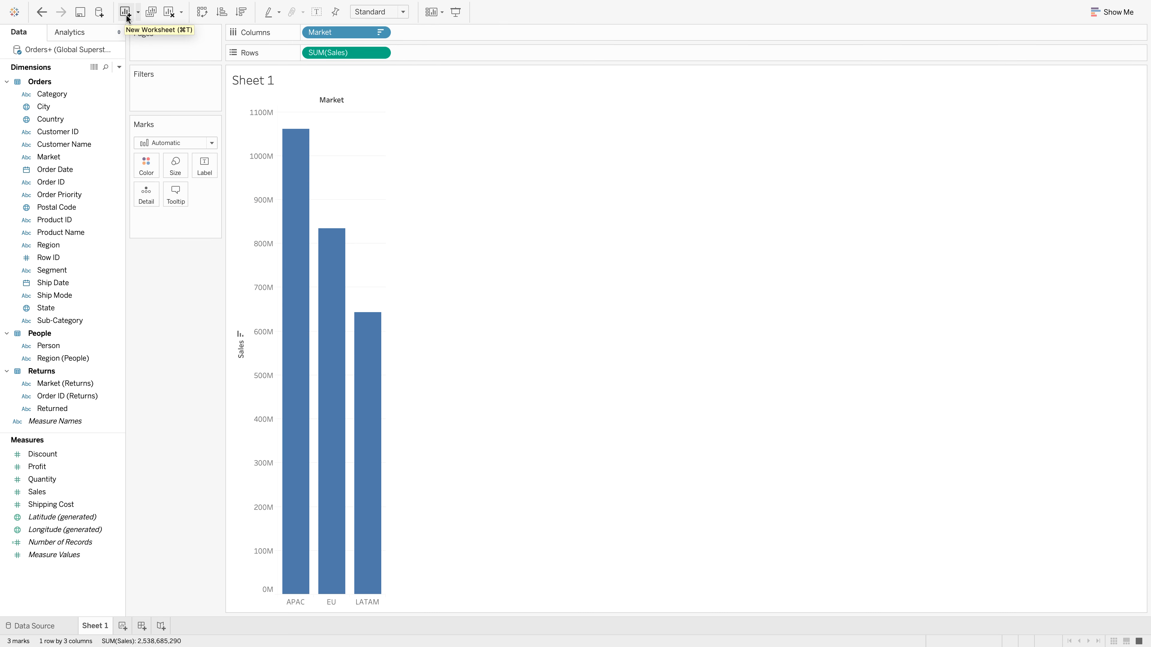
left_click(137, 15)
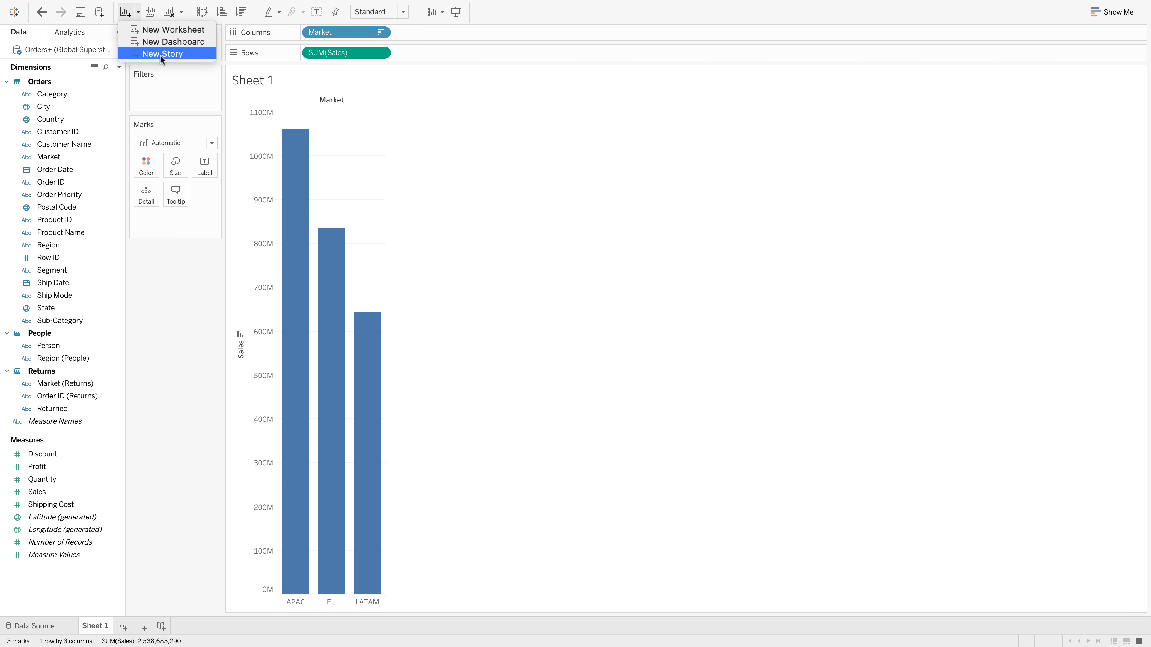
left_click(152, 261)
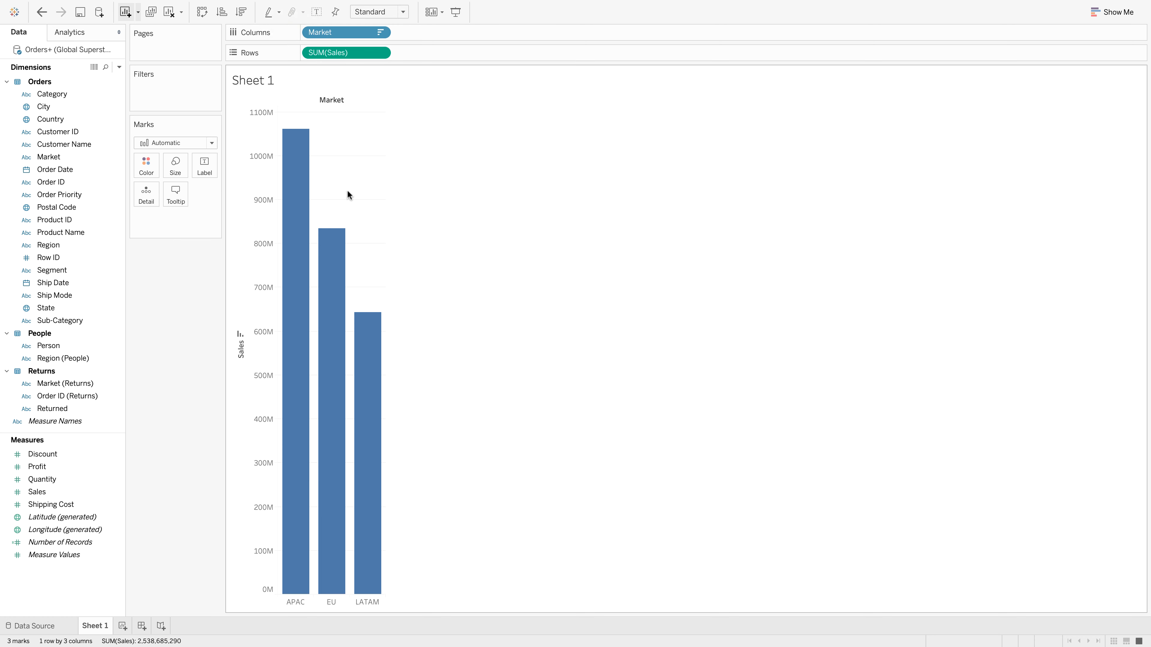
- Enable highlighting on the Market field for the worksheet
left_click(278, 12)
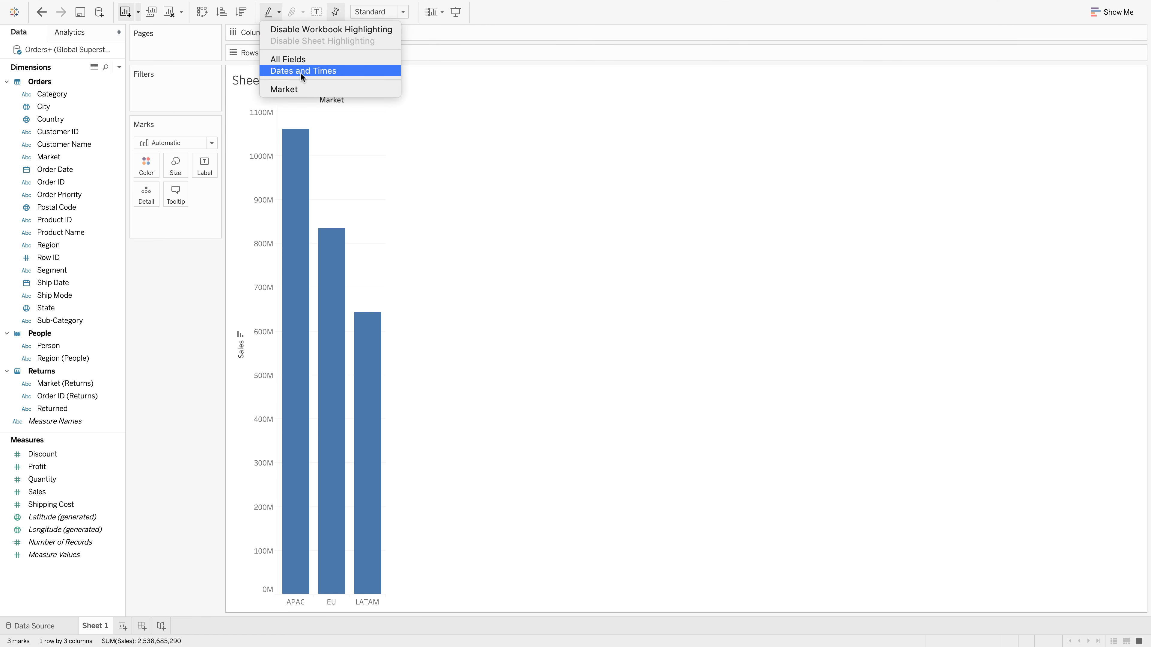
left_click(280, 12)
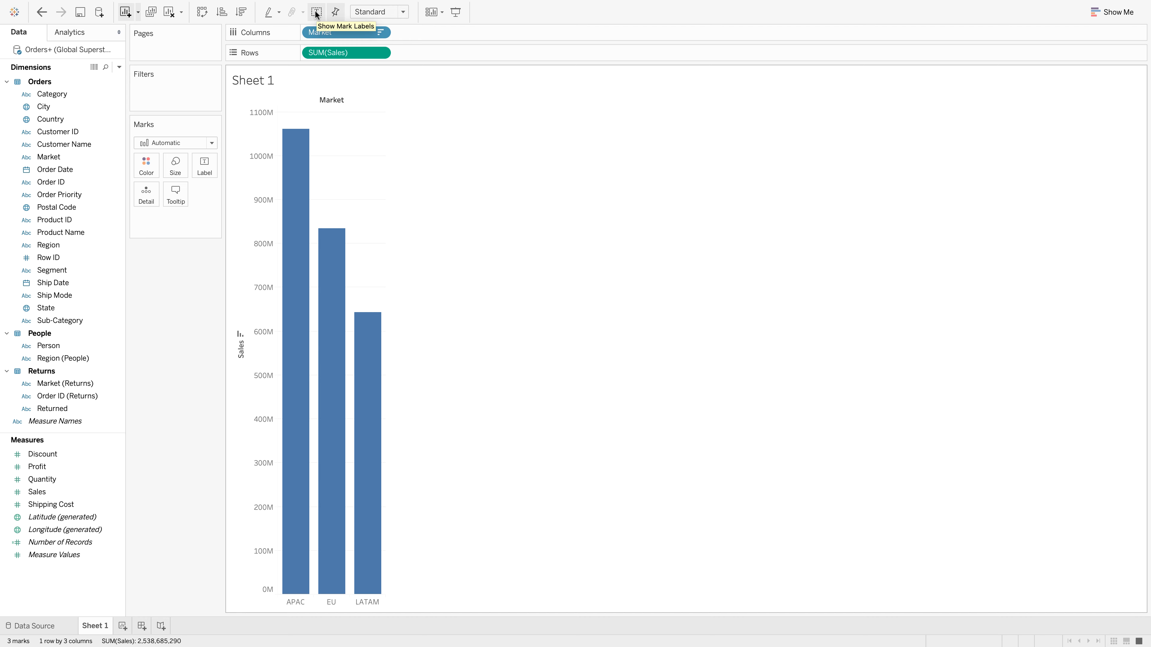
mouse_move(314, 9)
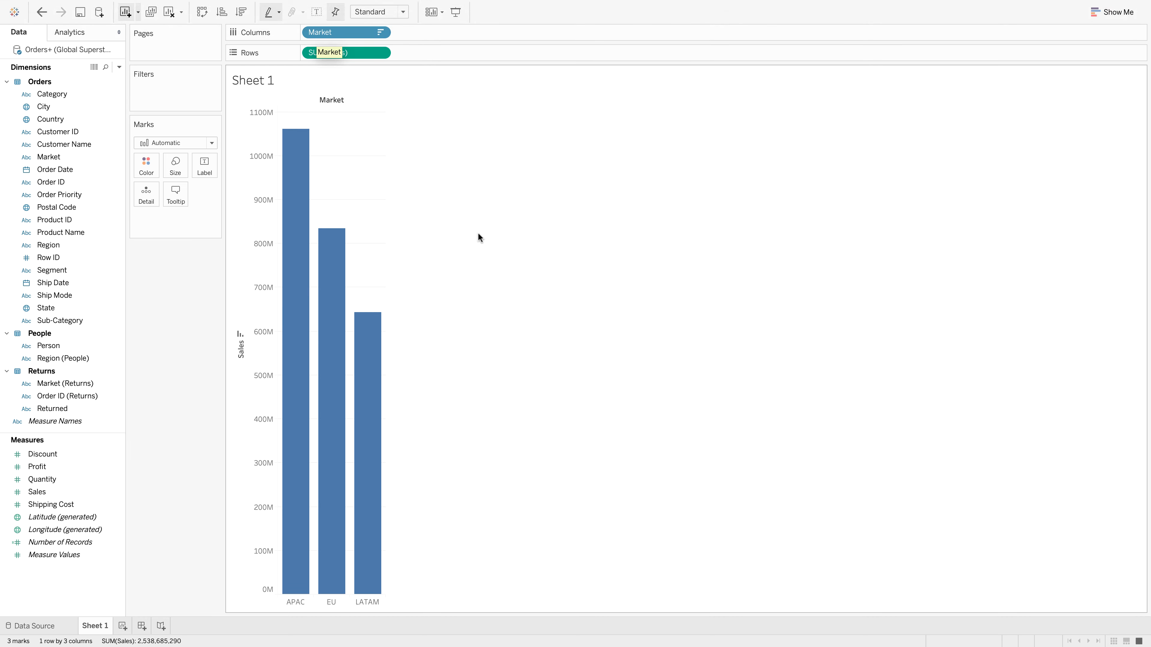
- Try labeling the bars with their Sales values, using mark labels and the Sales measure, and undo it
left_click(317, 12)
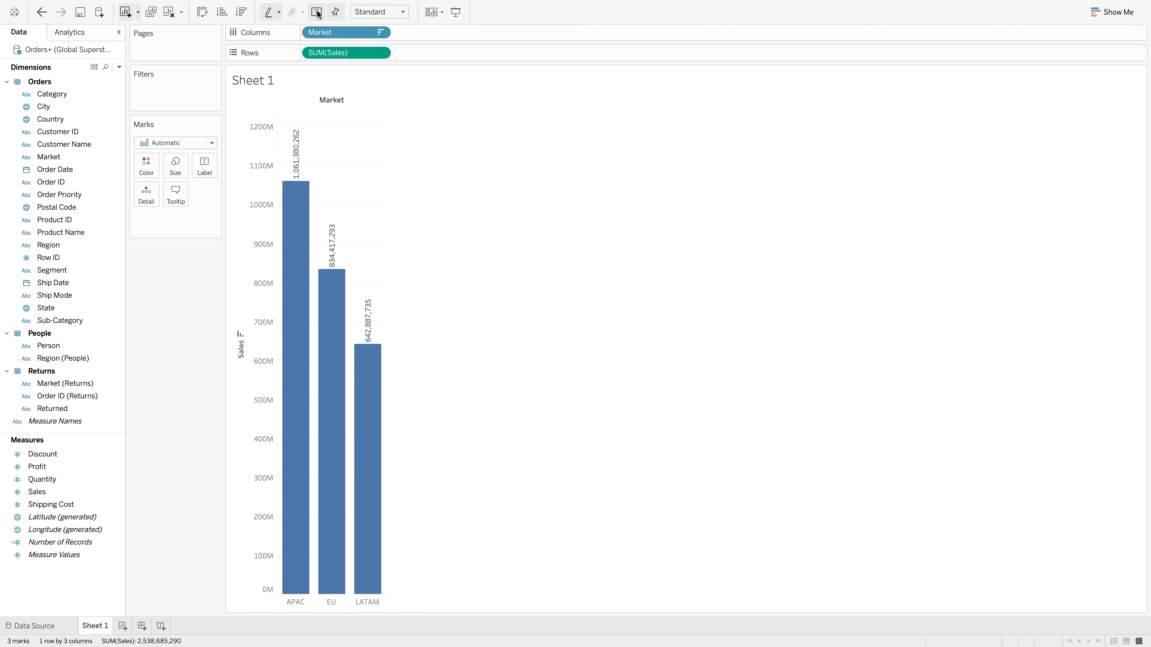
left_click(316, 11)
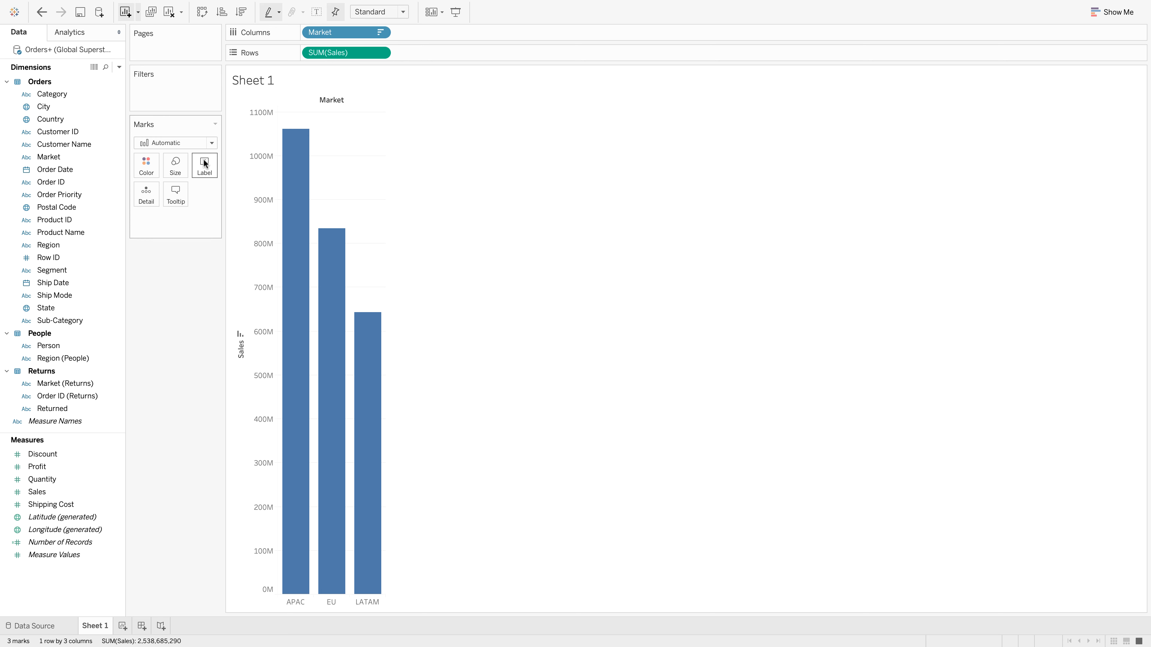
left_click_drag(43, 492, 197, 172)
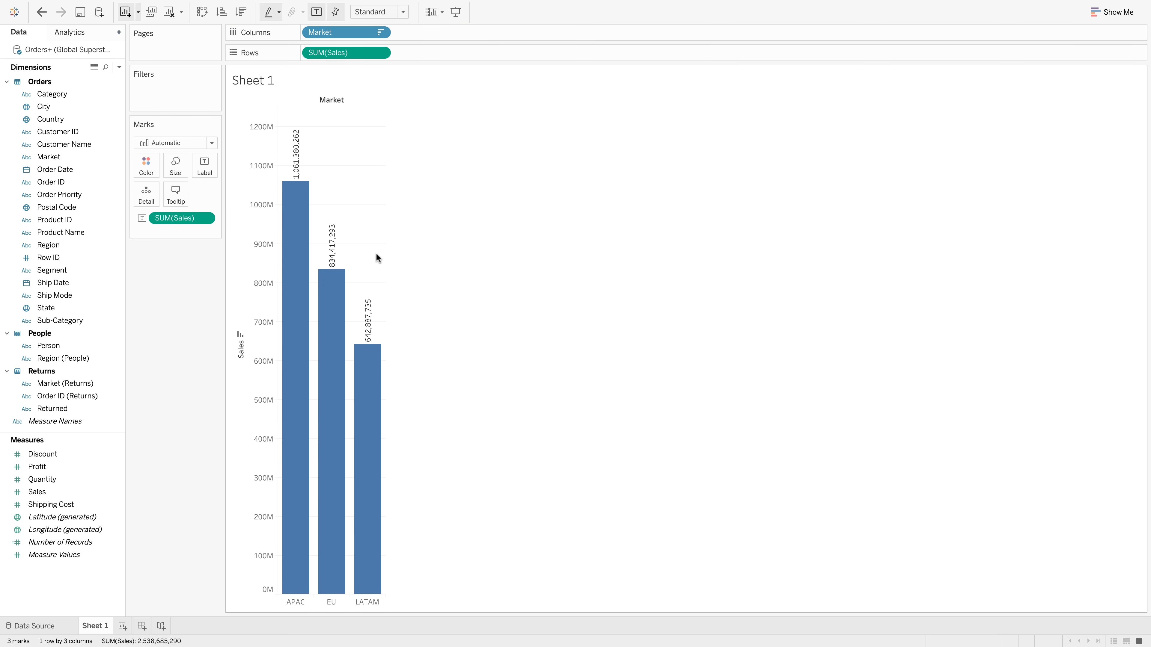
key("super+z")
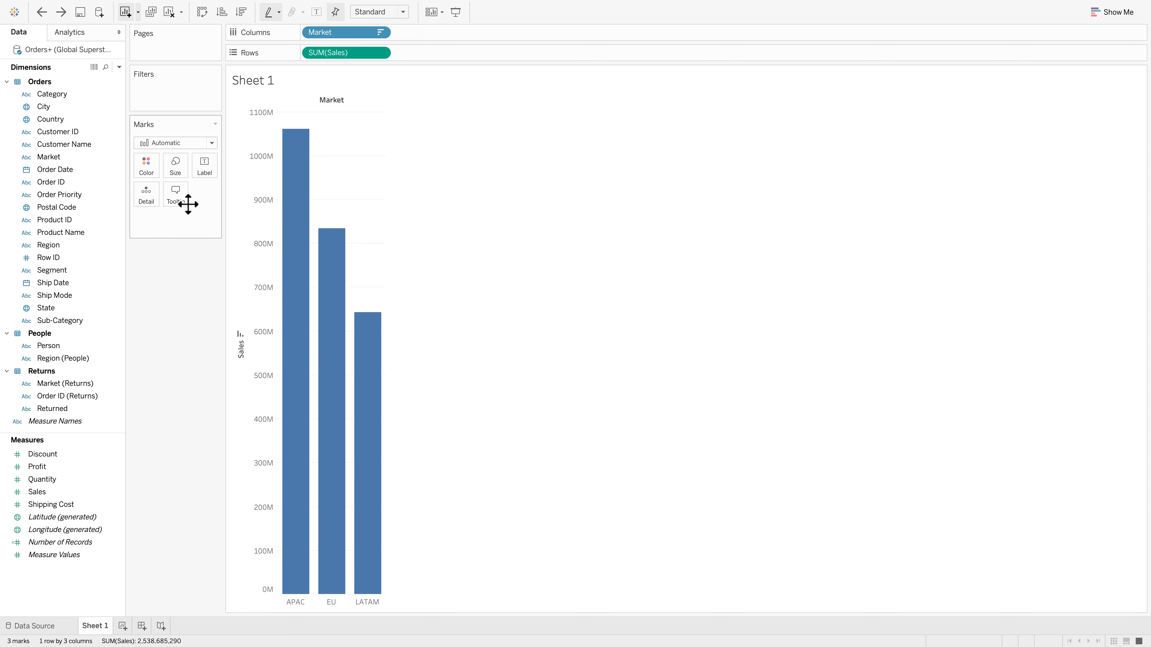
- Try the Fit Width, Fit Height and Entire View sizes for the chart and return it to Standard
left_click(404, 12)
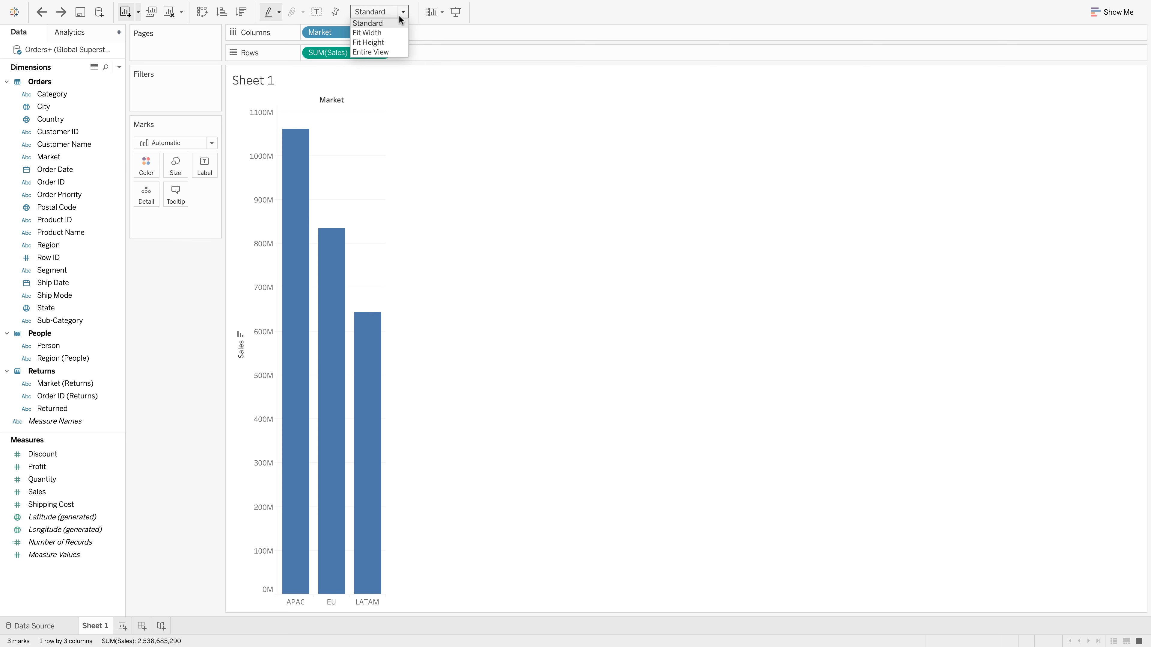
left_click(397, 32)
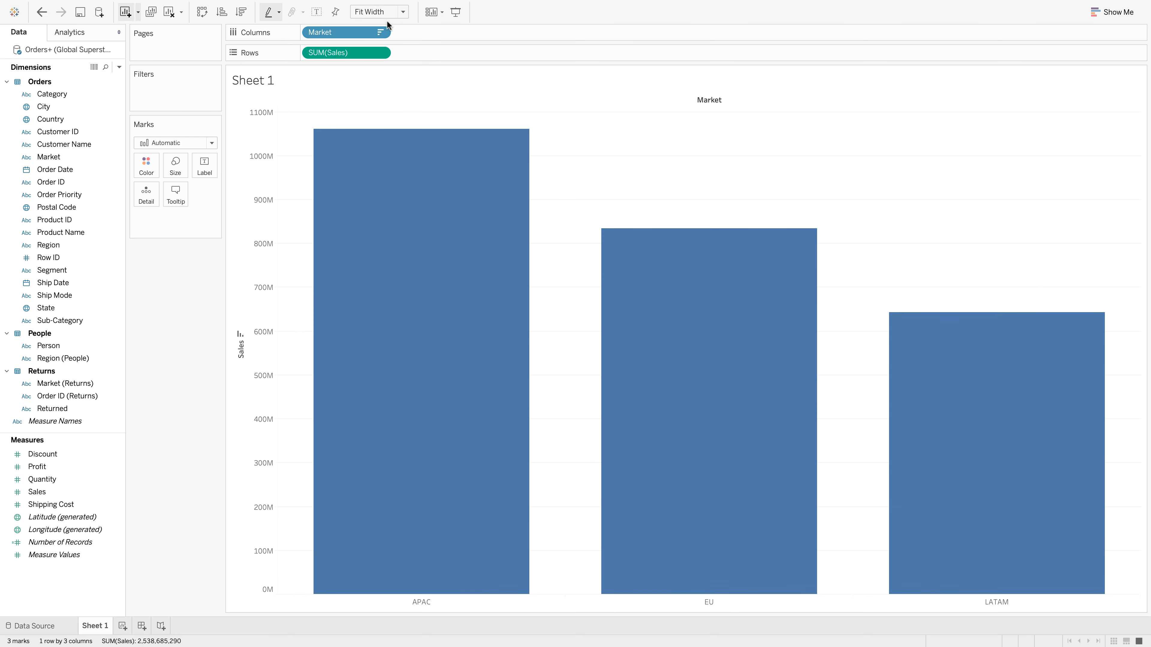
left_click(390, 12)
left_click(393, 33)
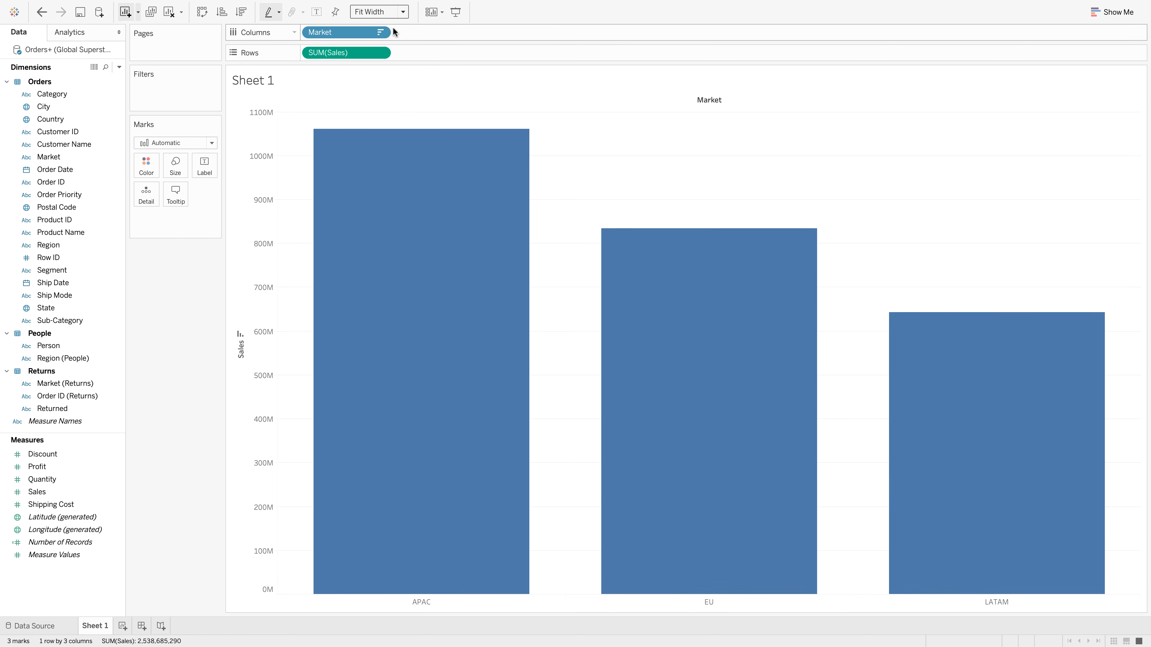
left_click(394, 12)
left_click(385, 42)
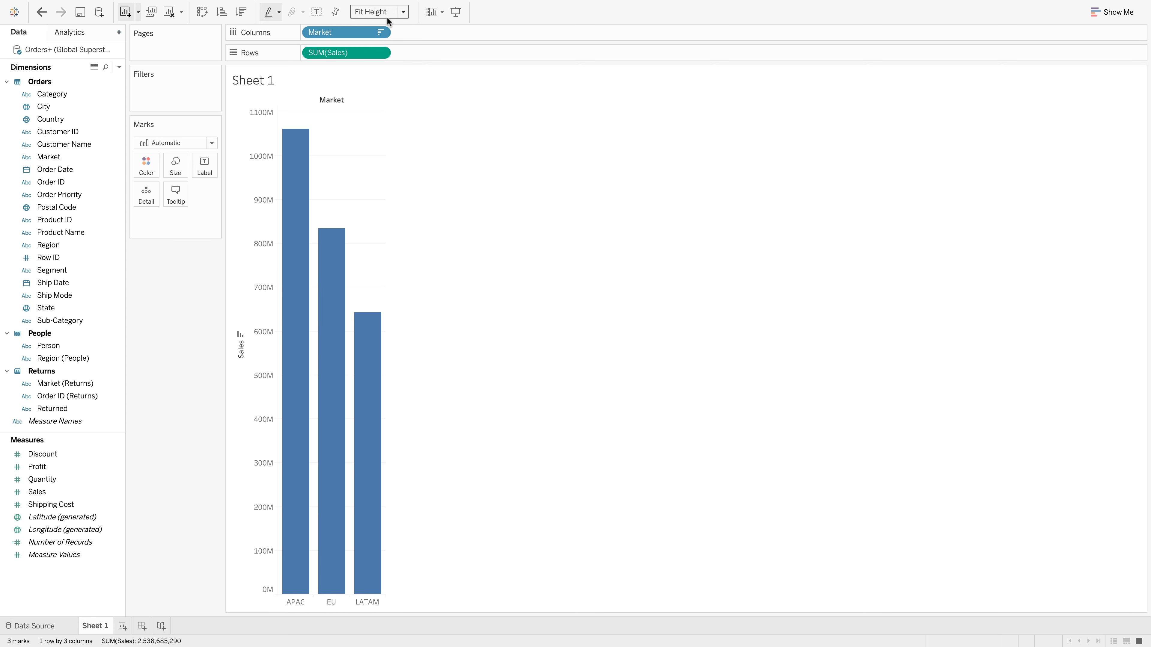
left_click(390, 12)
left_click(386, 53)
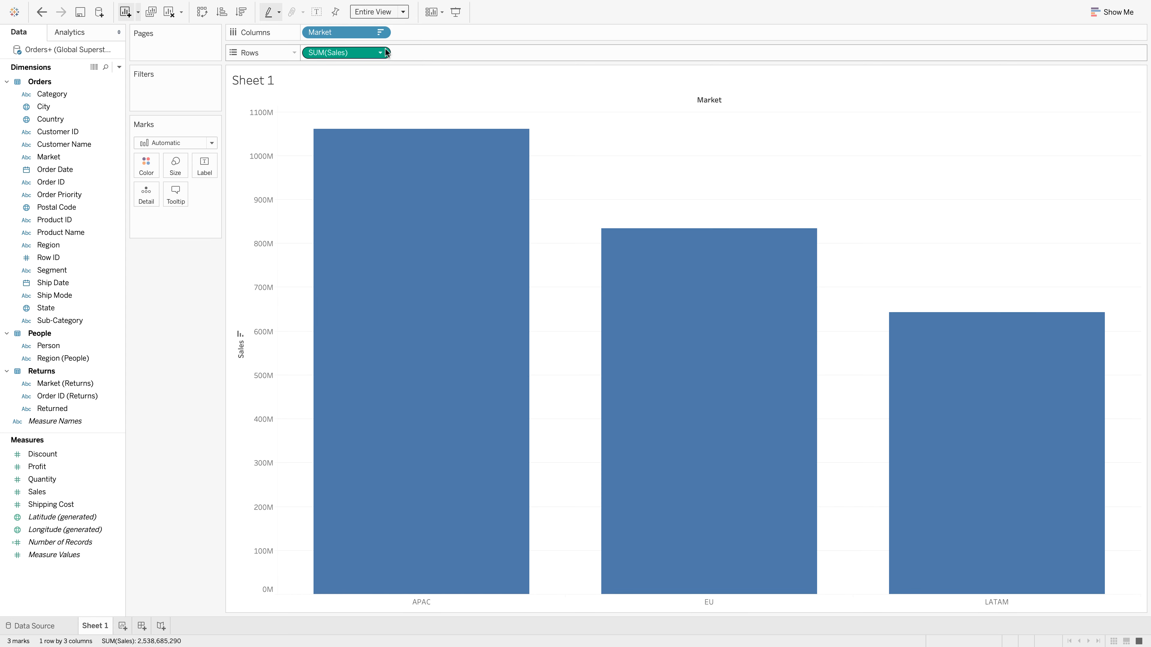
left_click(388, 13)
left_click(389, 22)
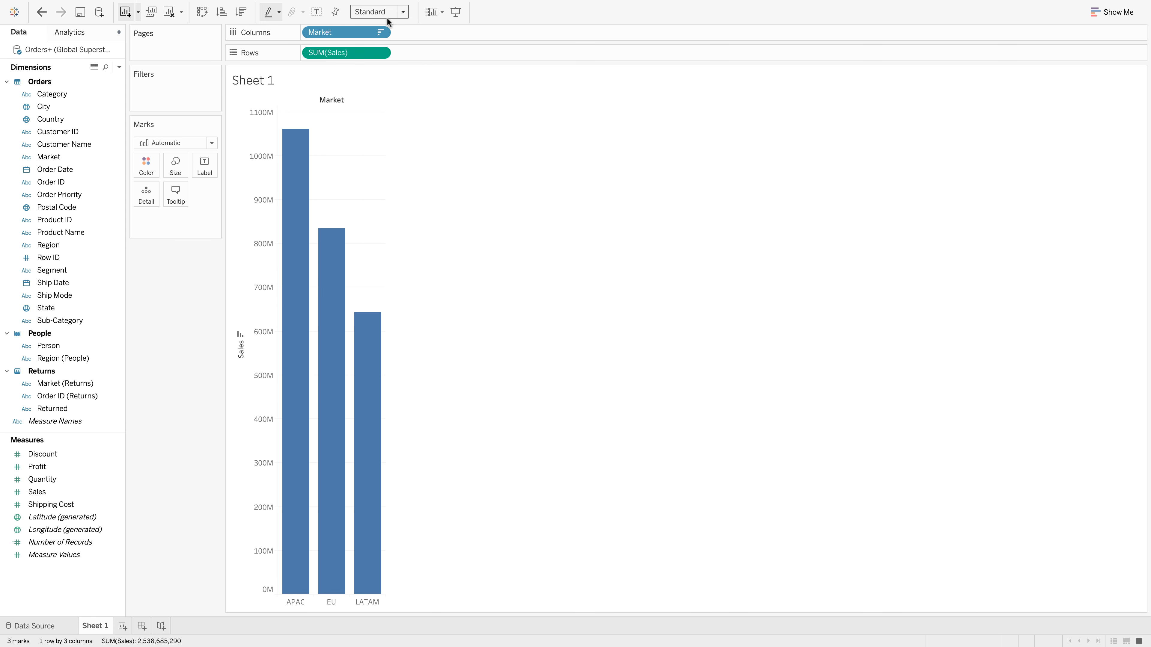
- Review which cards can be shown or hidden, view the sheet in presentation mode, and return to editing
left_click(431, 14)
left_click(431, 14)
left_click(441, 14)
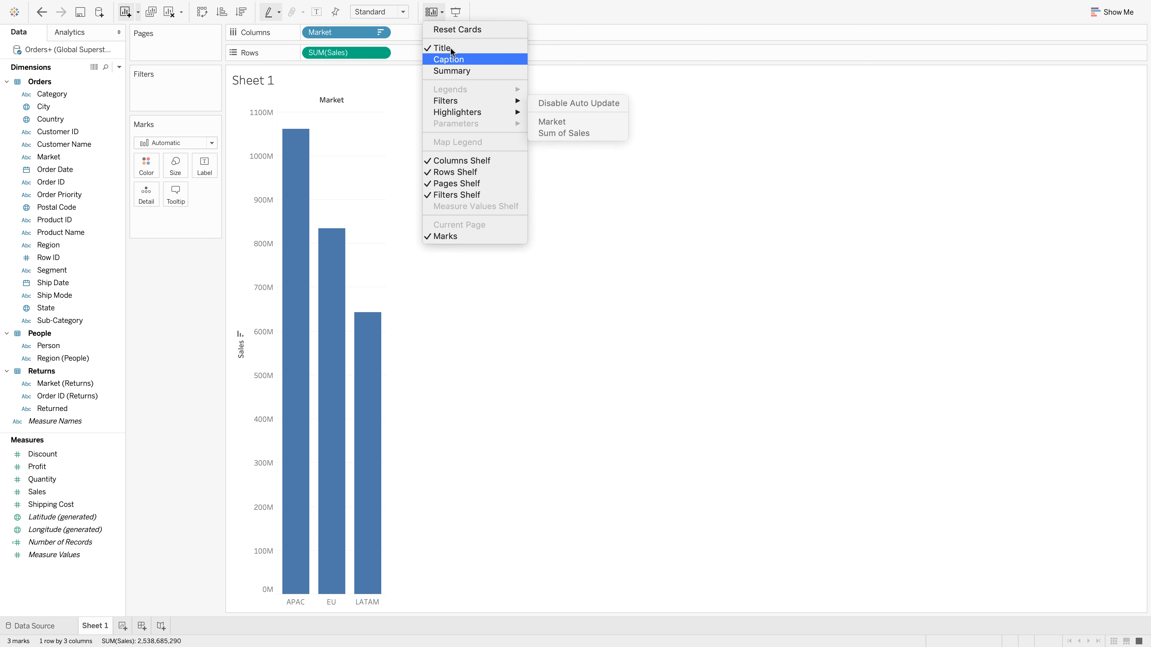
left_click(440, 12)
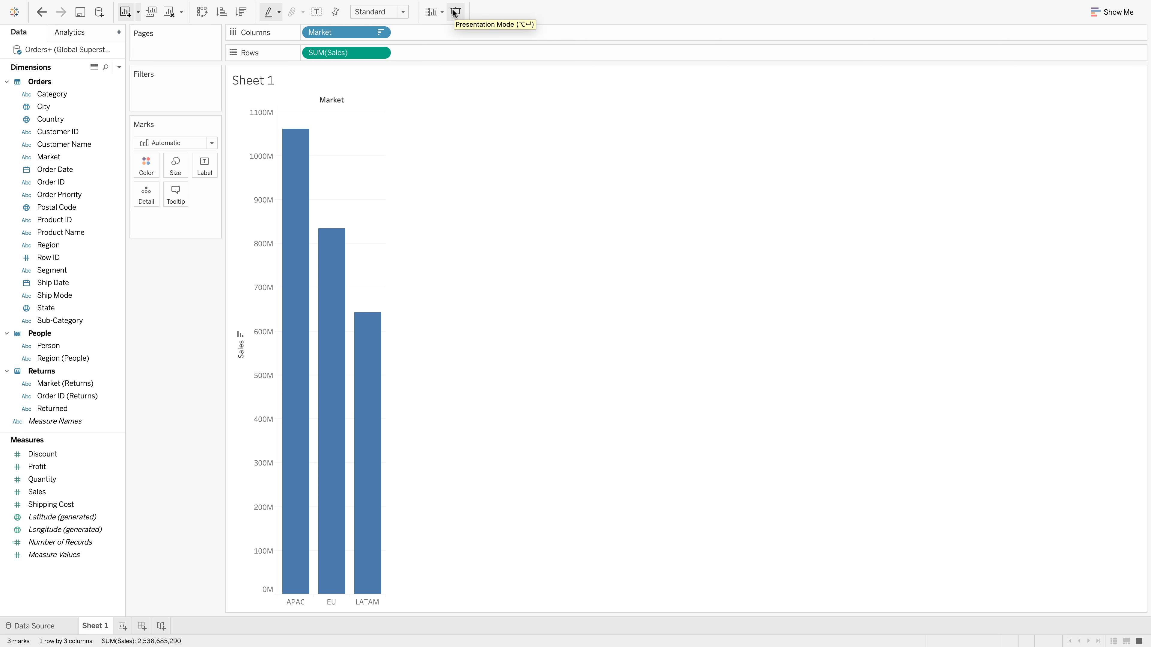
left_click(453, 12)
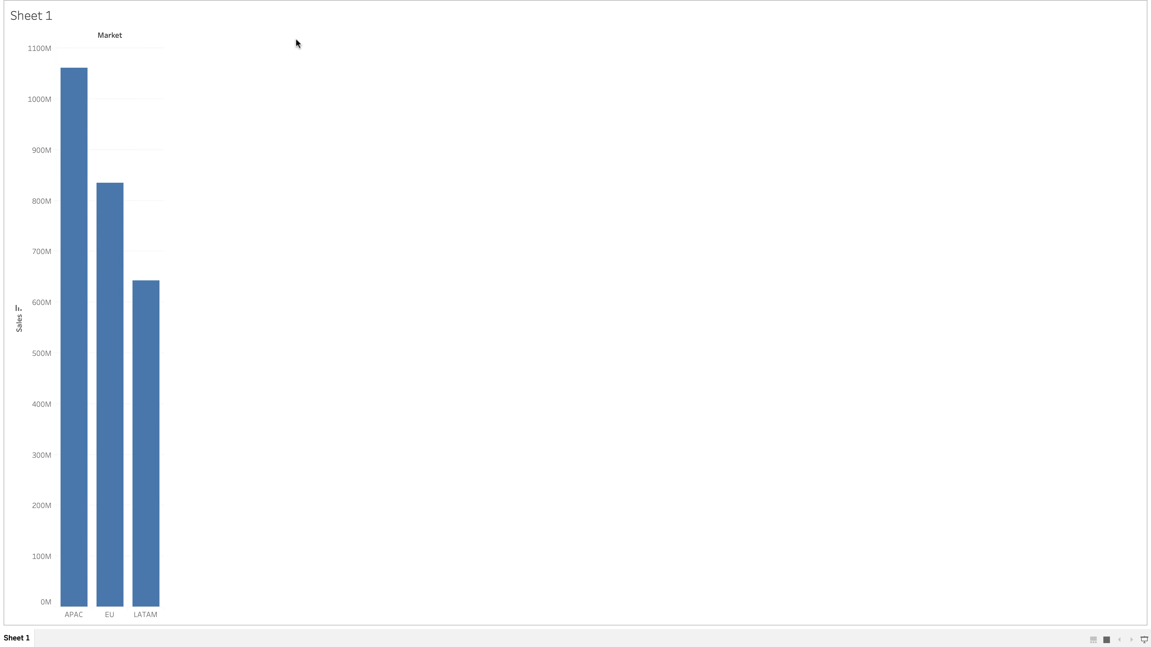
key("Escape")
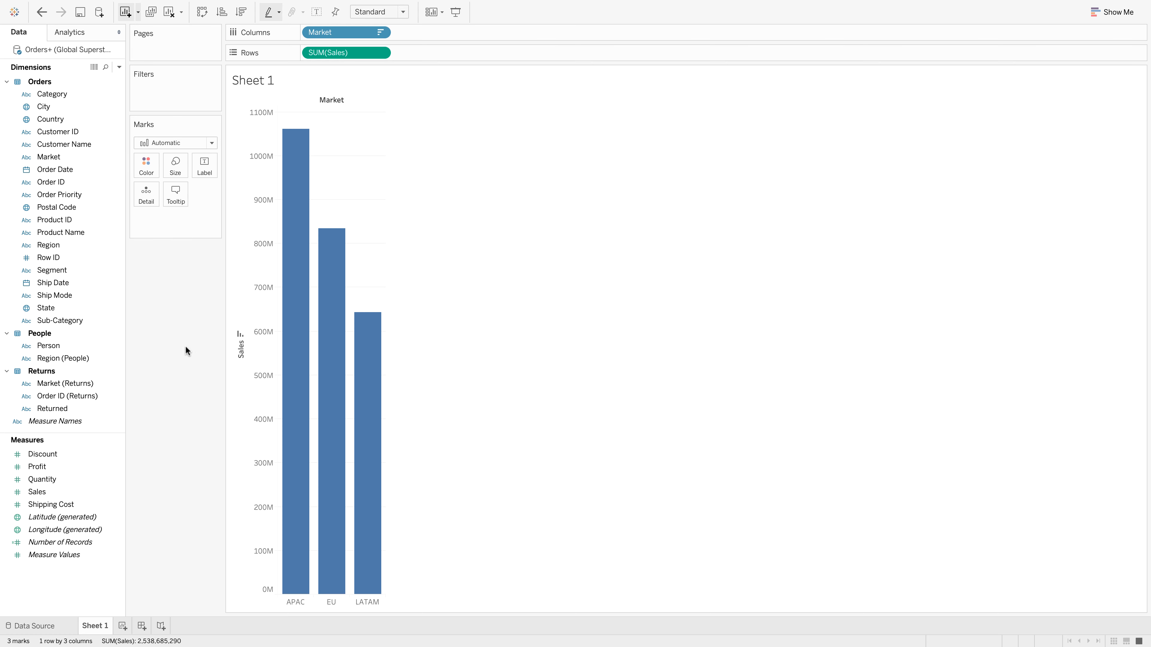
- Encode the Sales measure on both the color and the size of the market bars
mouse_move(283, 183)
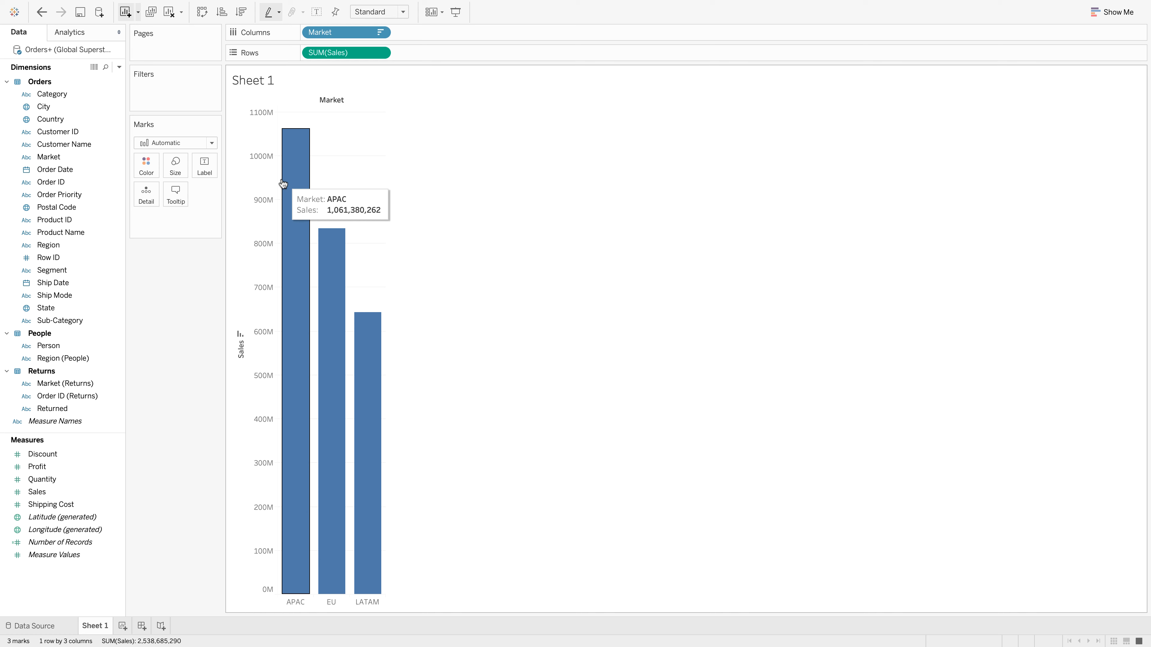
mouse_move(344, 276)
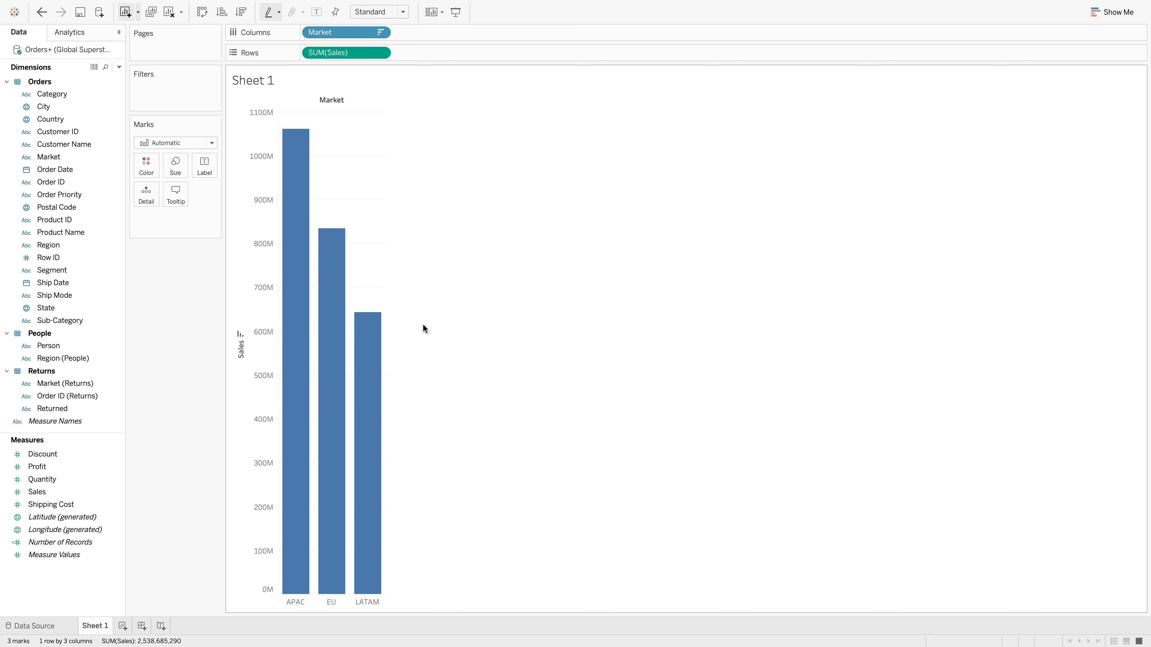
left_click(74, 384)
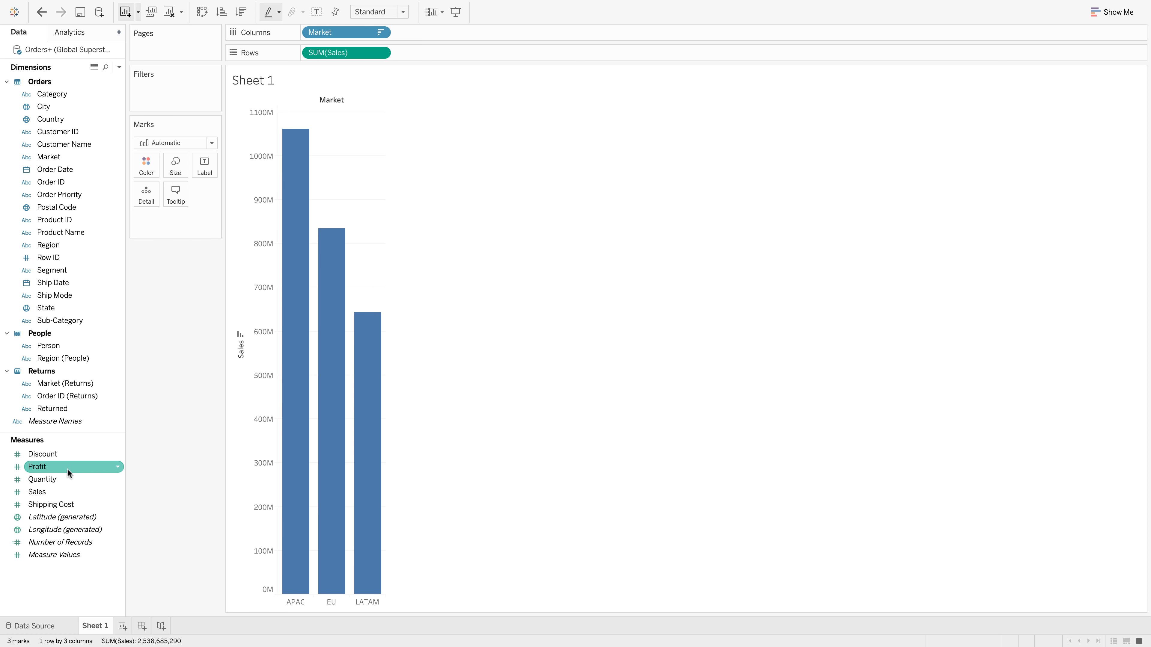
mouse_move(68, 496)
left_mouse_down()
mouse_move(115, 450)
mouse_move(169, 170)
mouse_move(146, 167)
left_mouse_up()
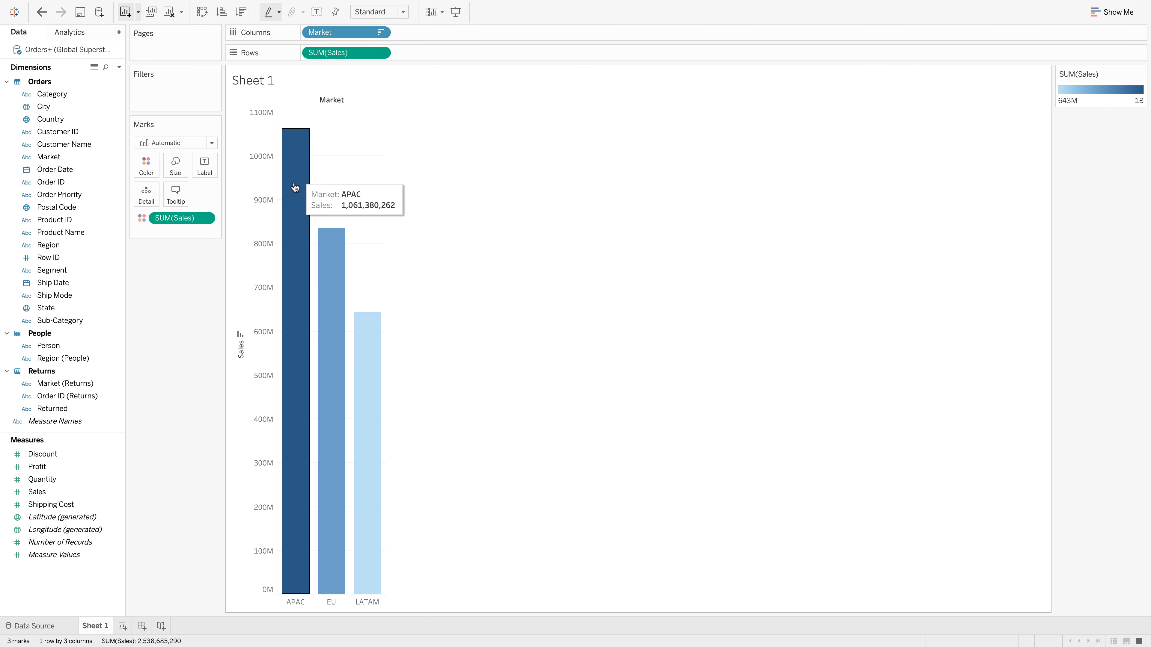
mouse_move(374, 401)
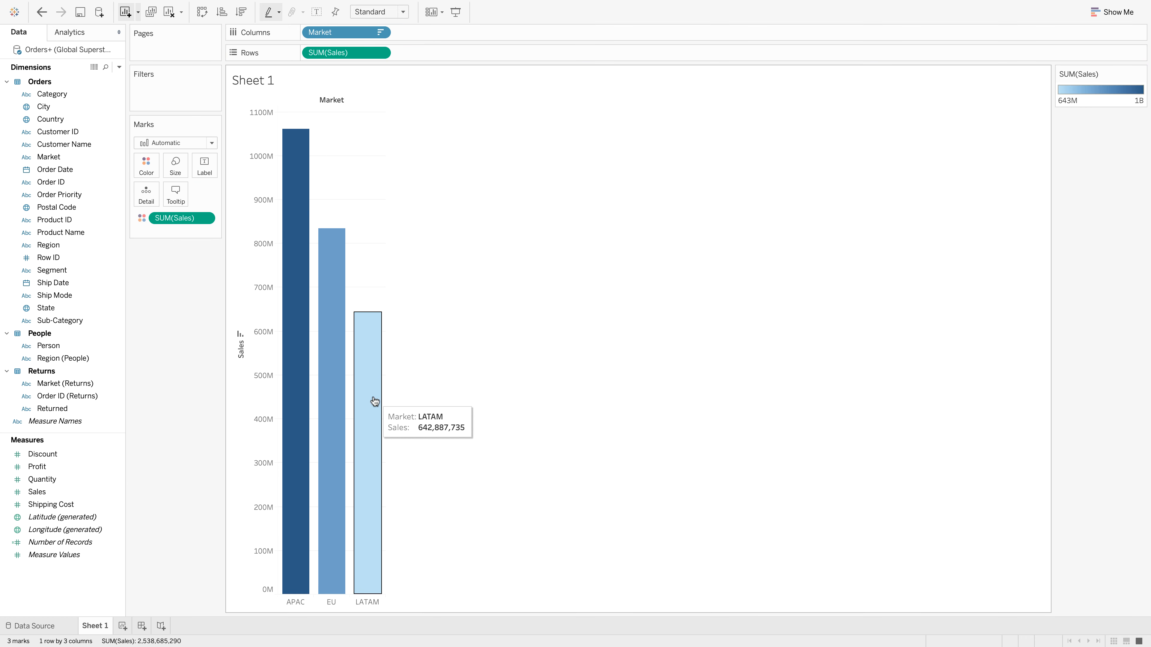
mouse_move(296, 341)
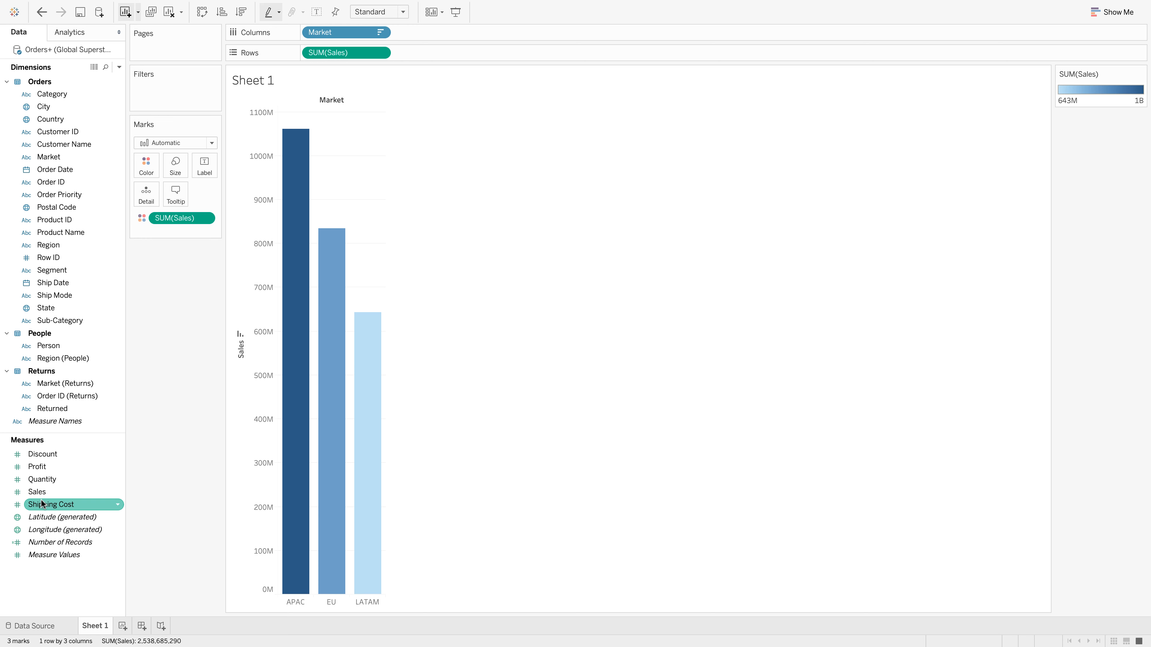
left_click_drag(40, 497, 172, 172)
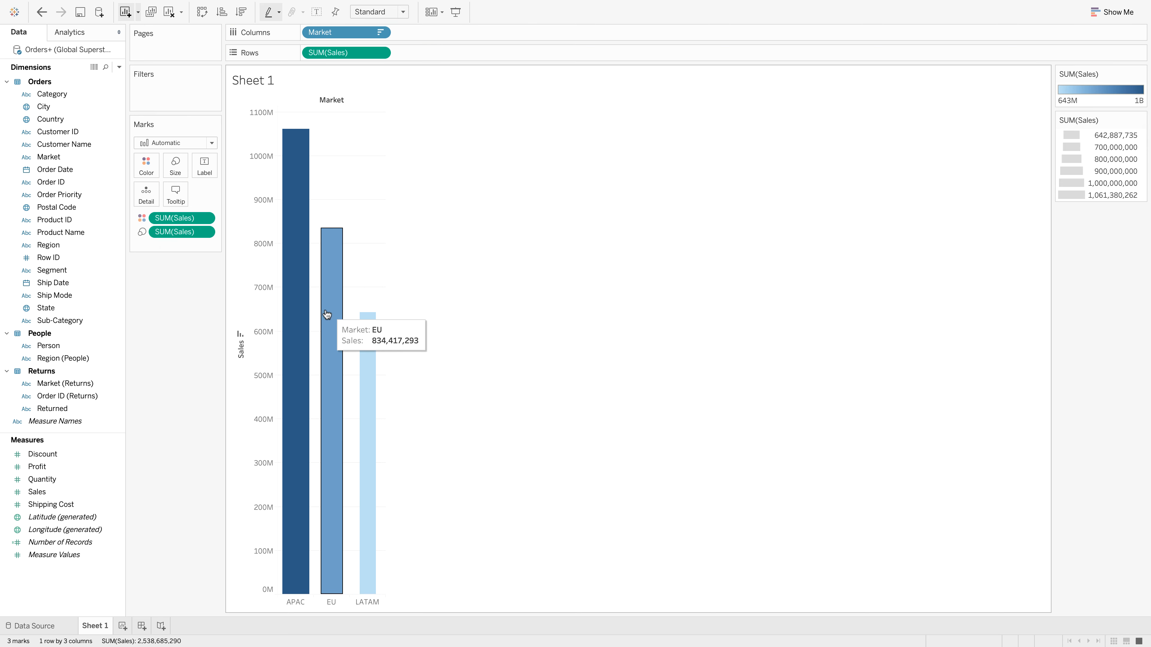
mouse_move(362, 312)
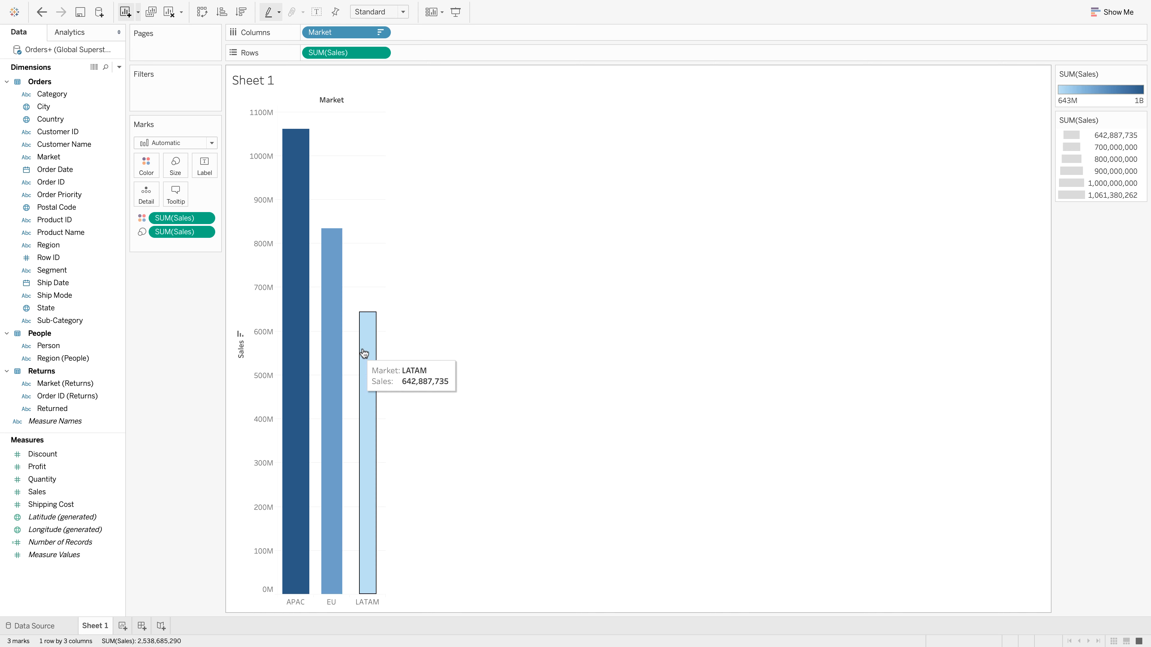
- Try thinner and thicker settings for the market bars using the mark size
left_click(176, 168)
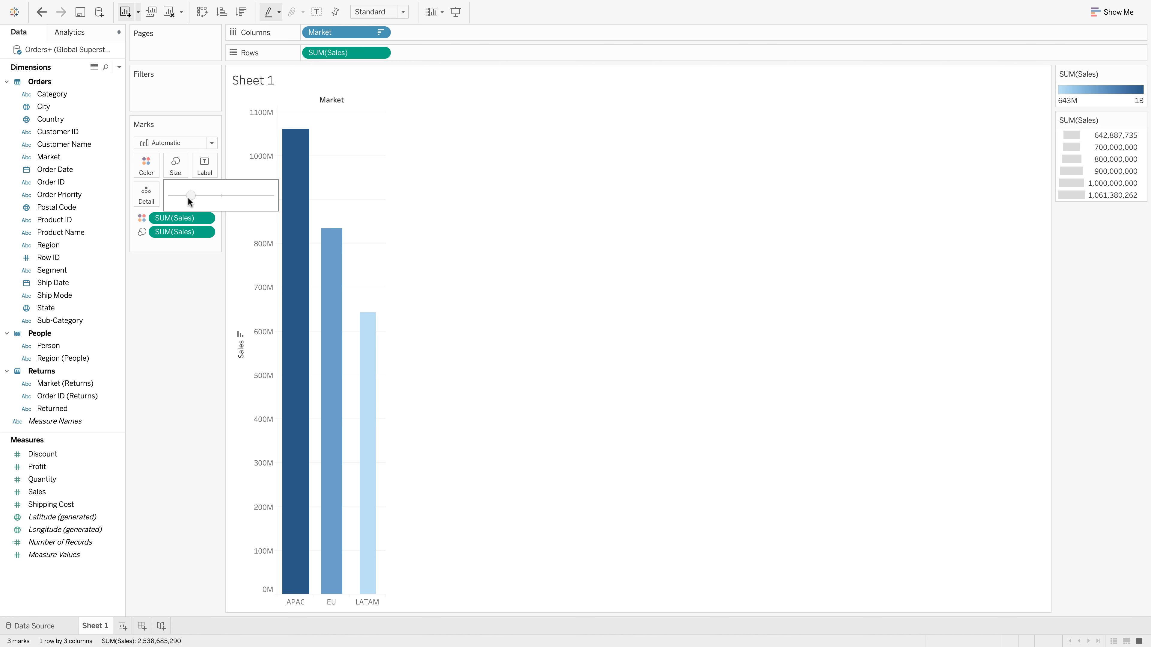
left_click_drag(188, 198, 183, 198)
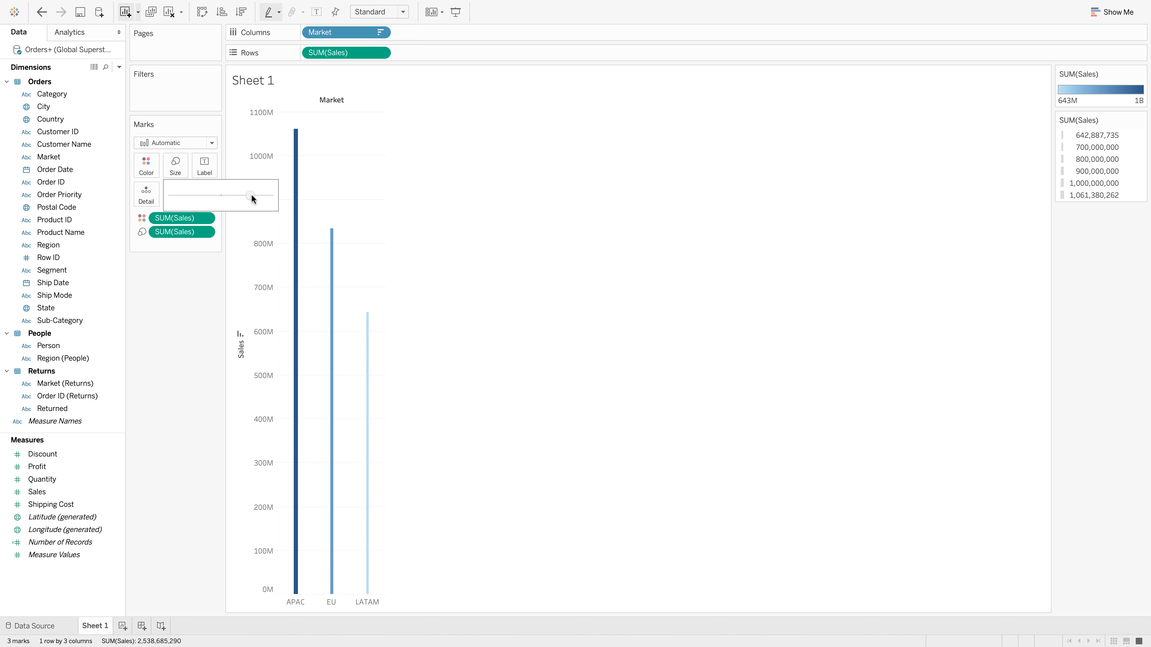
left_click(251, 195)
left_click_drag(251, 194, 224, 194)
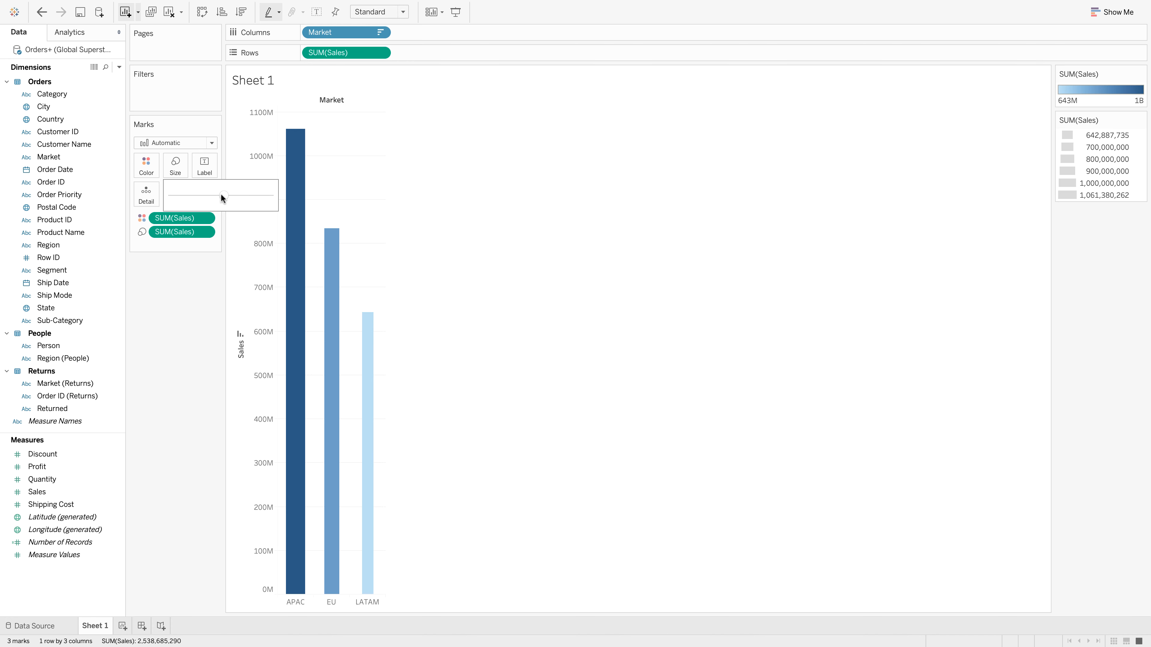
left_click(199, 372)
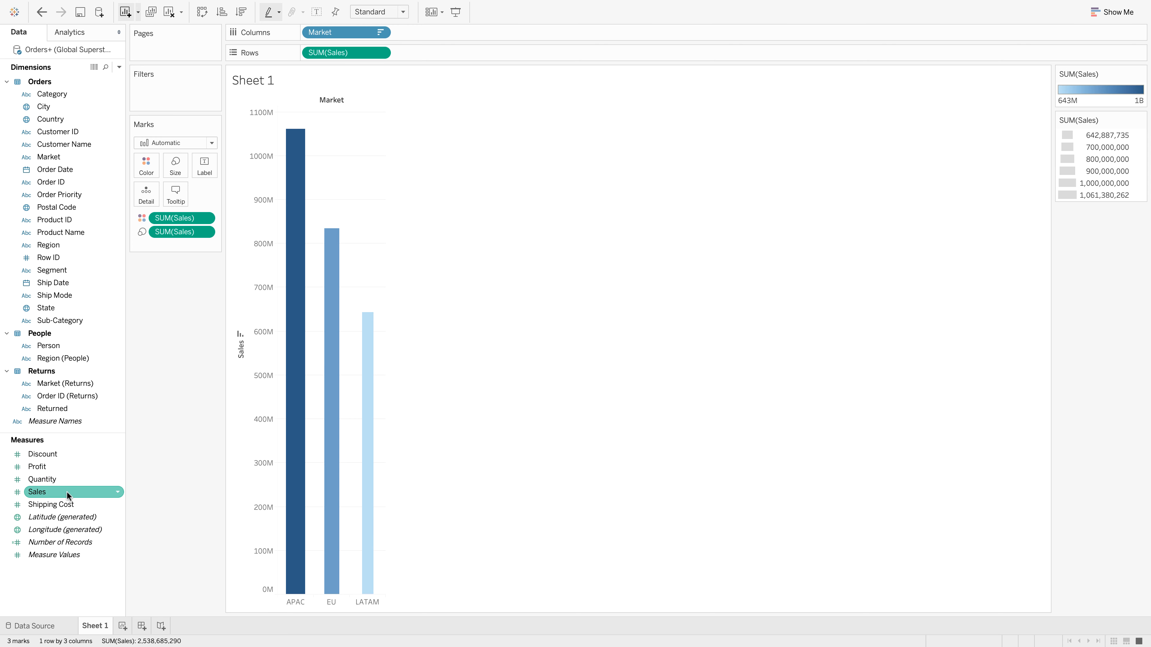
- Try labeling the bars with the Sales measure, review the label options, and remove the label again
left_click_drag(68, 493, 202, 165)
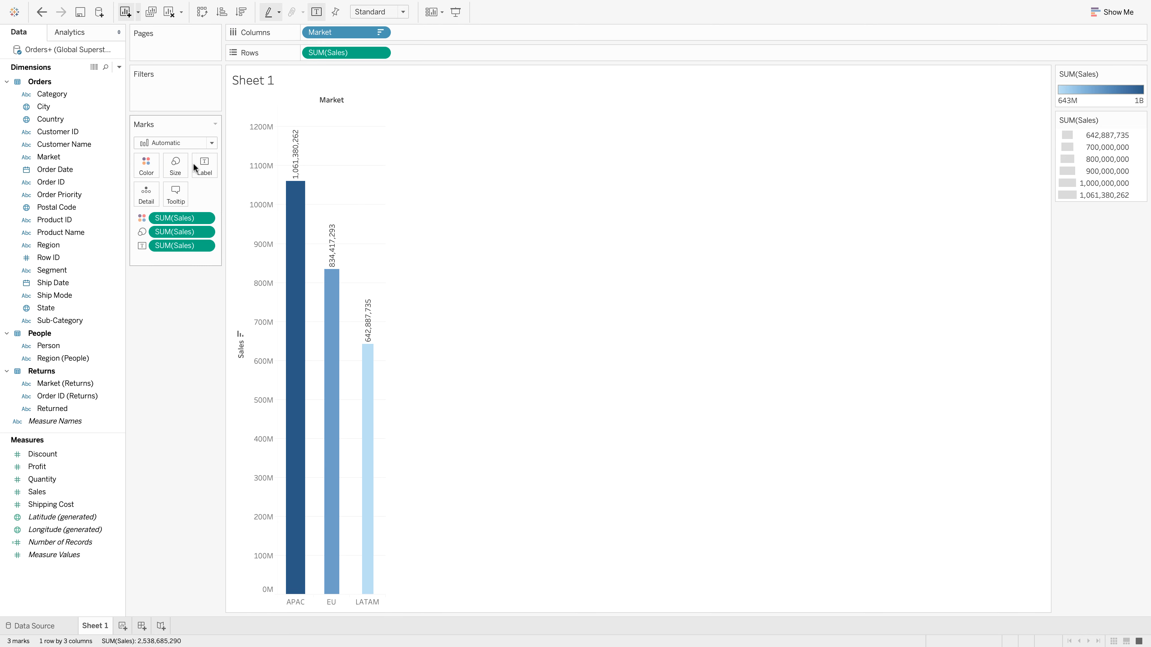
left_click(202, 164)
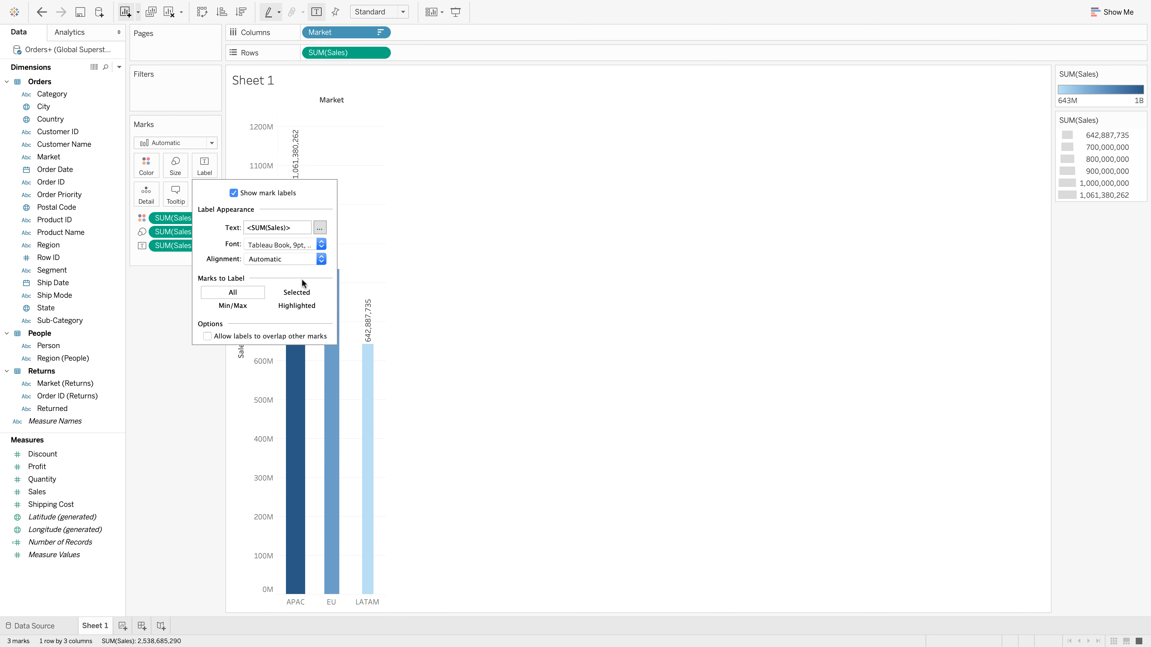
left_click(431, 249)
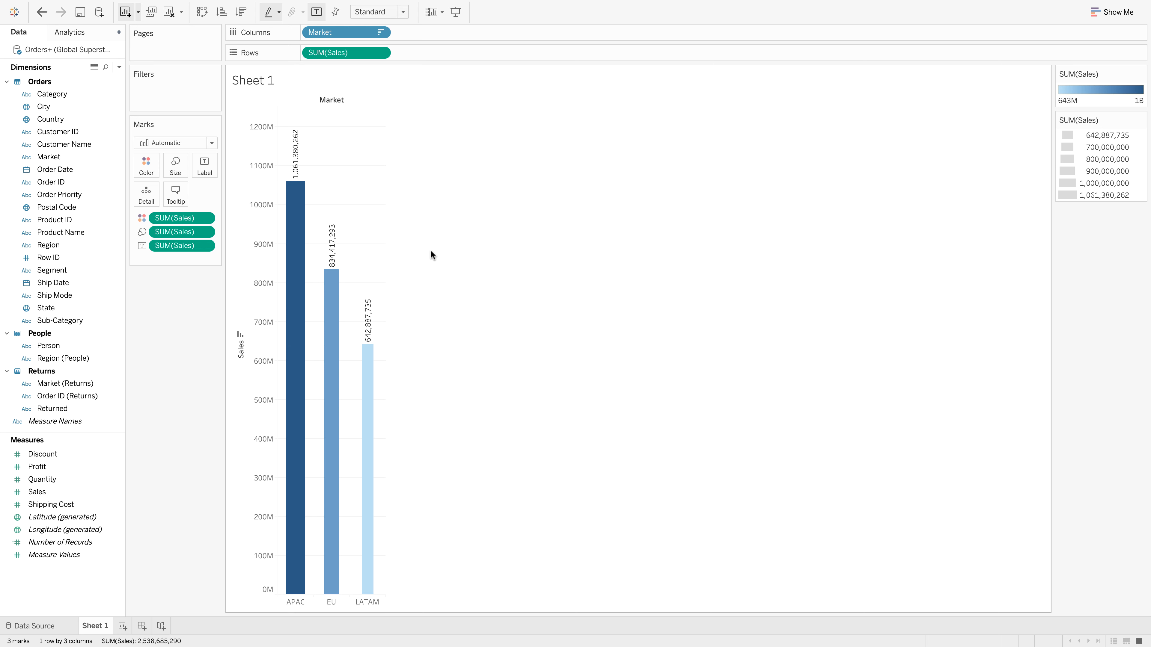
left_click_drag(181, 245, 136, 259)
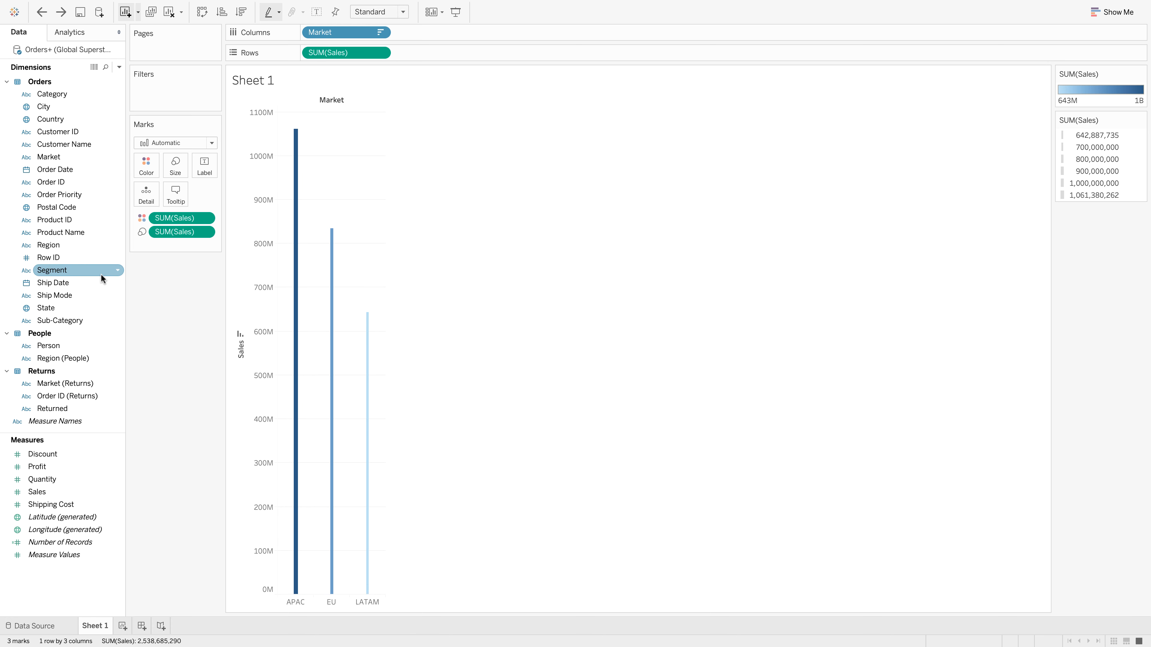
- Undo the size and color encodings of the Sales measure on the market bars
key("ctrl+z")
key("ctrl+z")
key("ctrl+z")
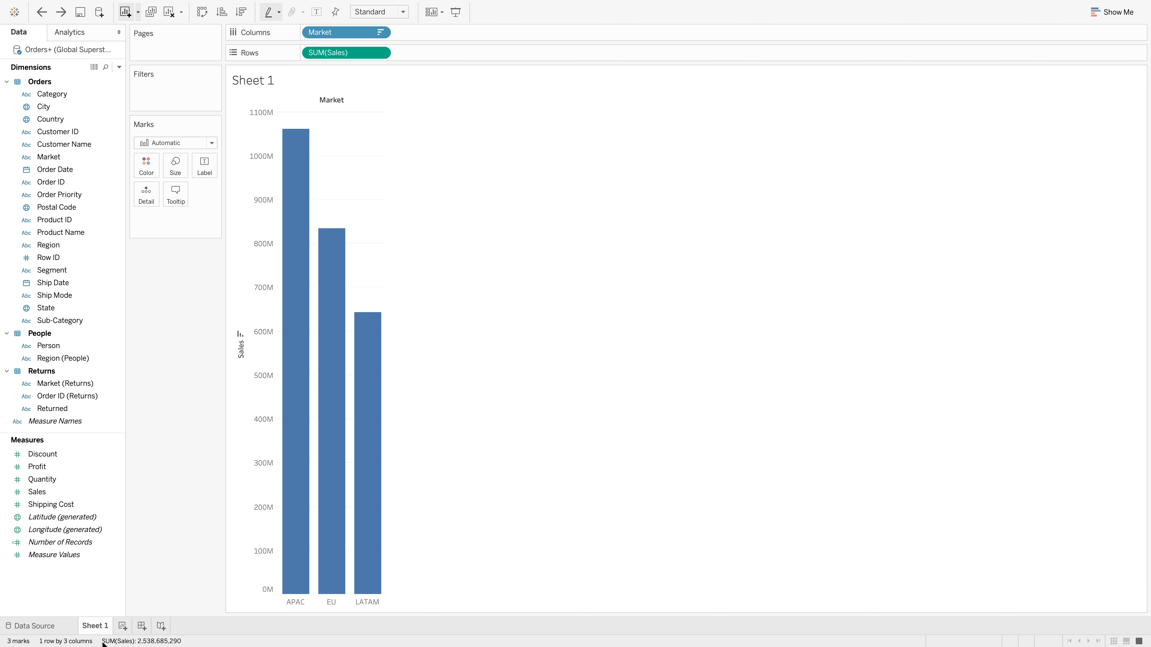
- Rename the worksheet as Bar Chart
double_click(99, 624)
type("Bar Chart")
key("Return")
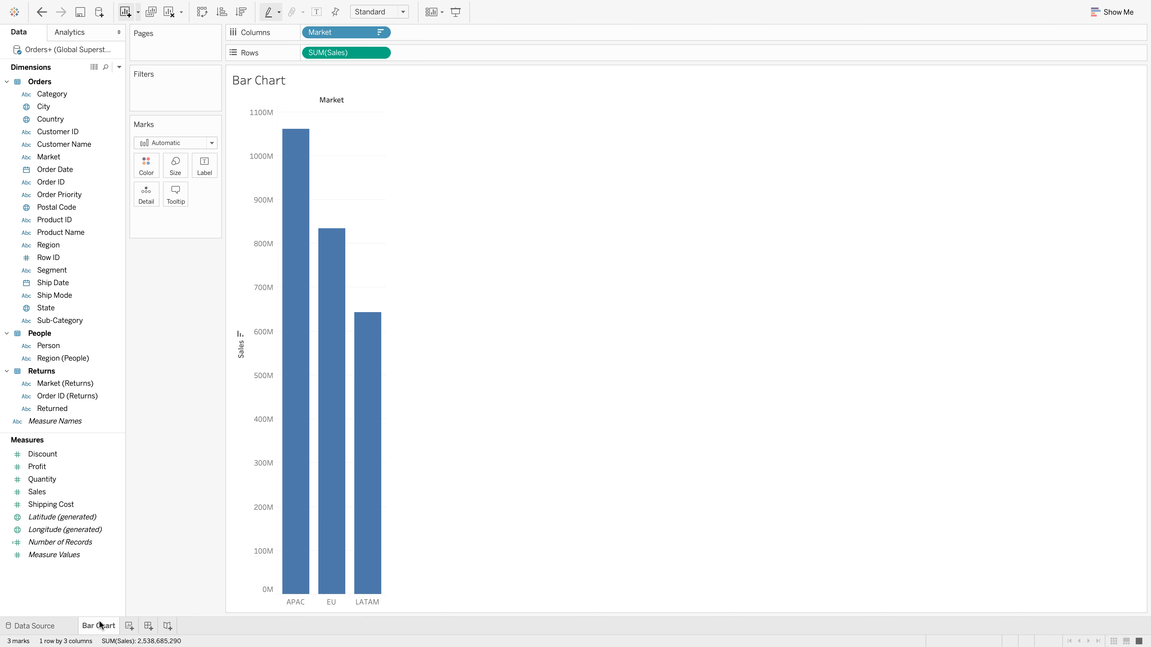
- Create a new worksheet and place Order Date on its columns as a continuous month
left_click(130, 628)
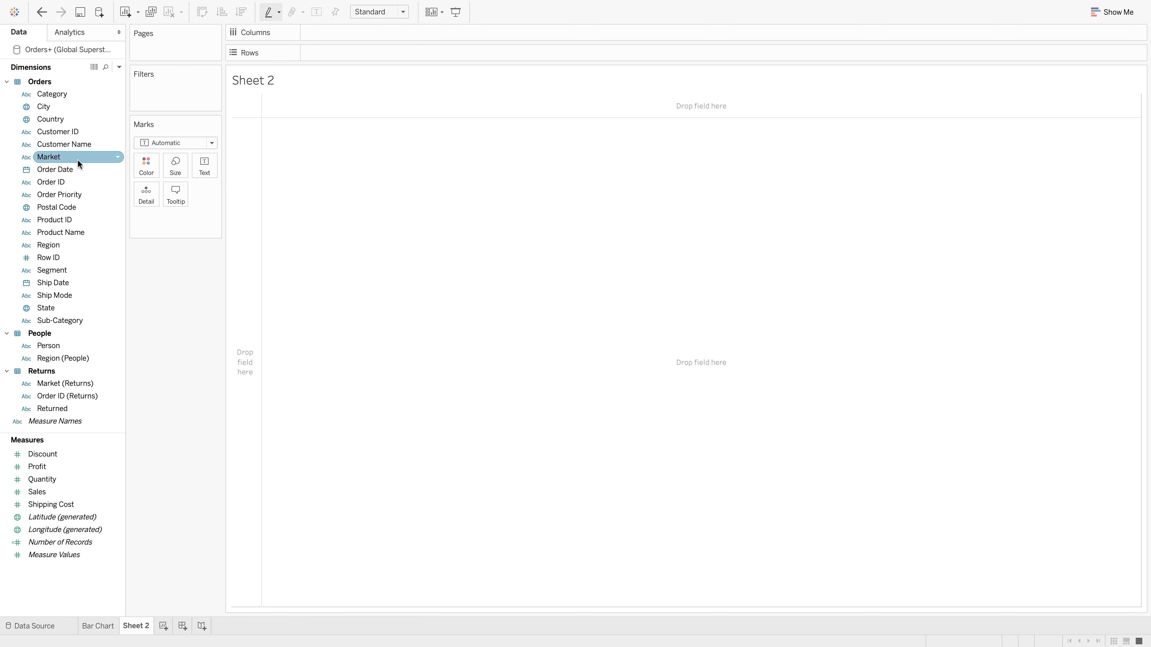
left_click(78, 170)
double_click(78, 169)
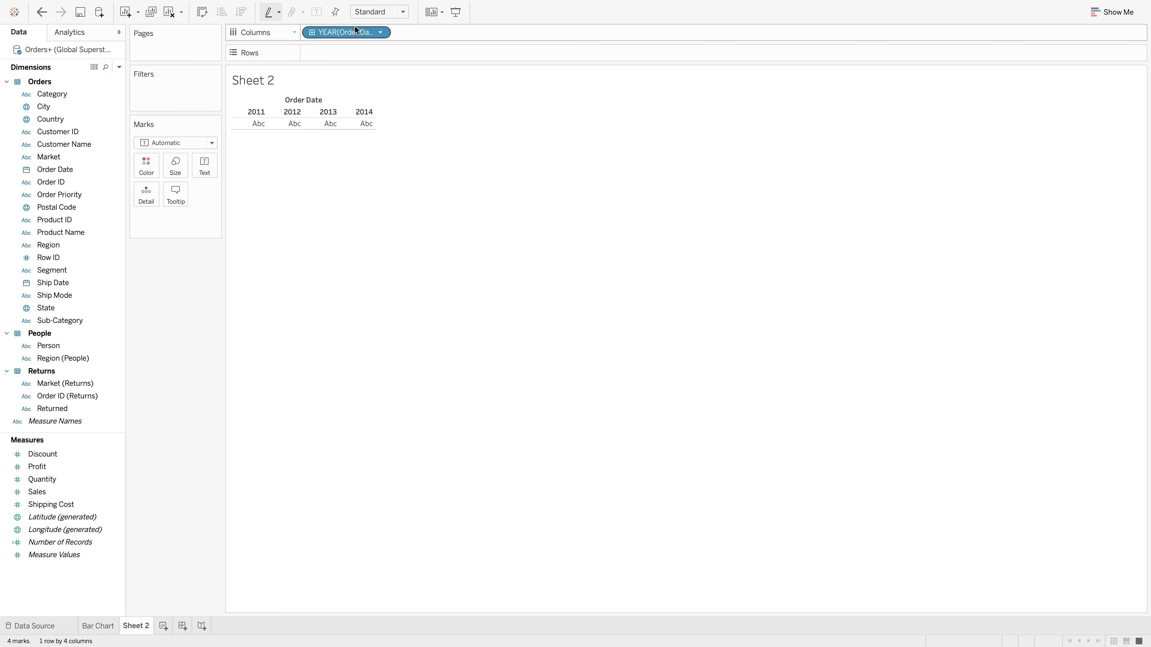
left_click(380, 33)
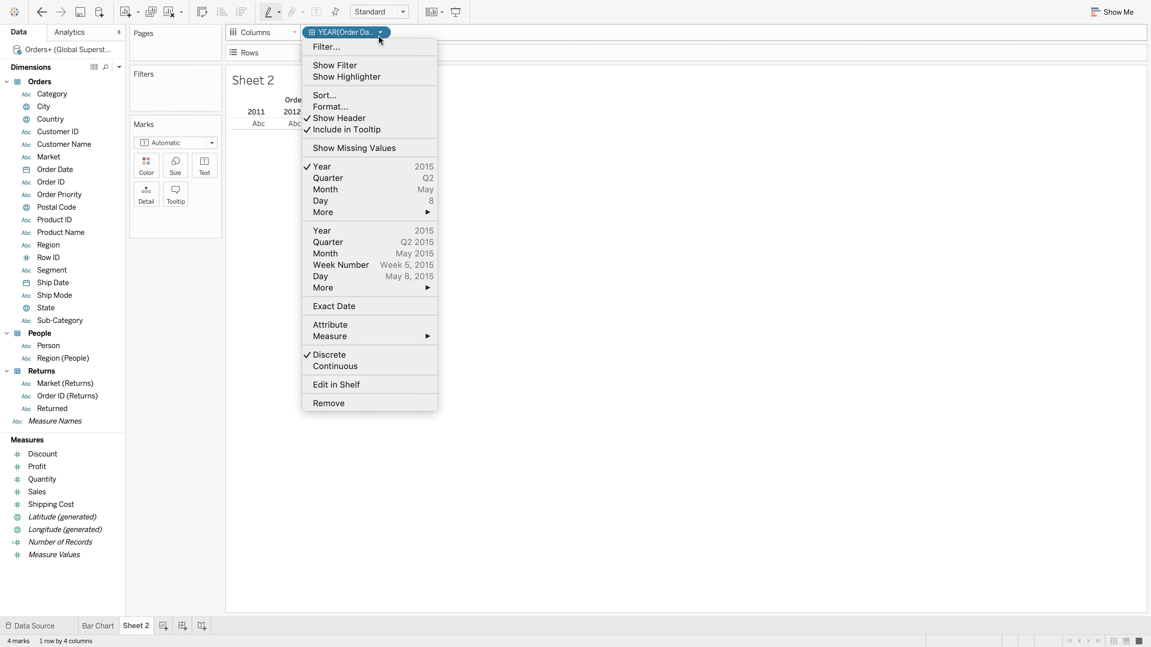
left_click(402, 254)
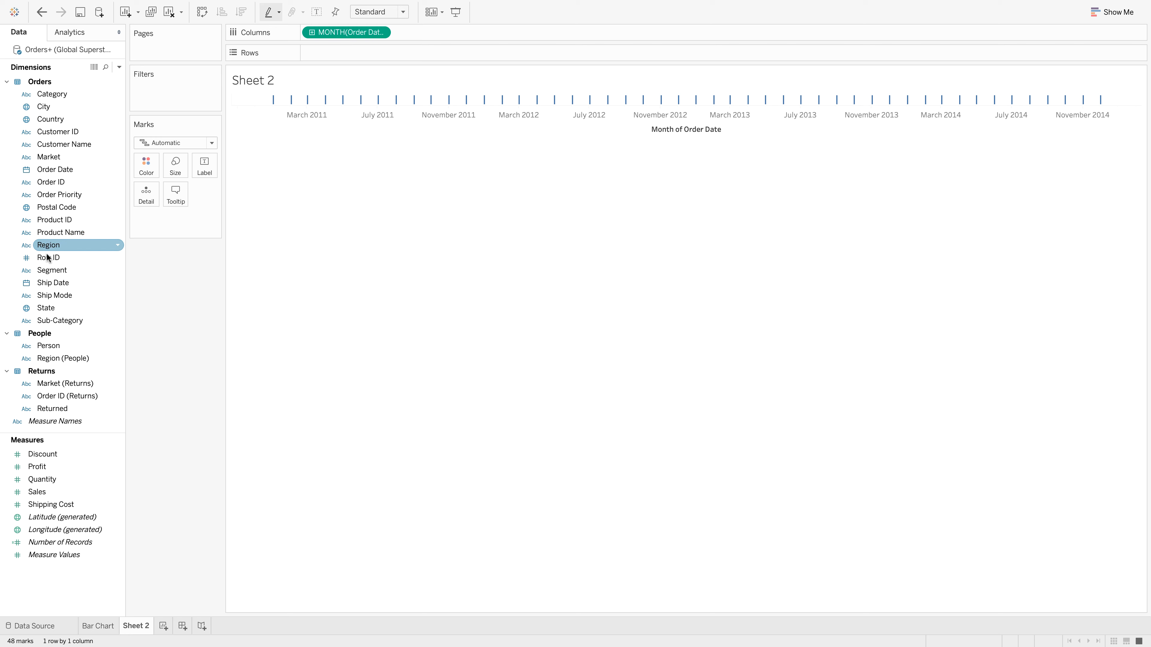
- Filter the view by years of Order Date, keeping only 2014
left_click_drag(64, 169, 172, 86)
left_click(541, 252)
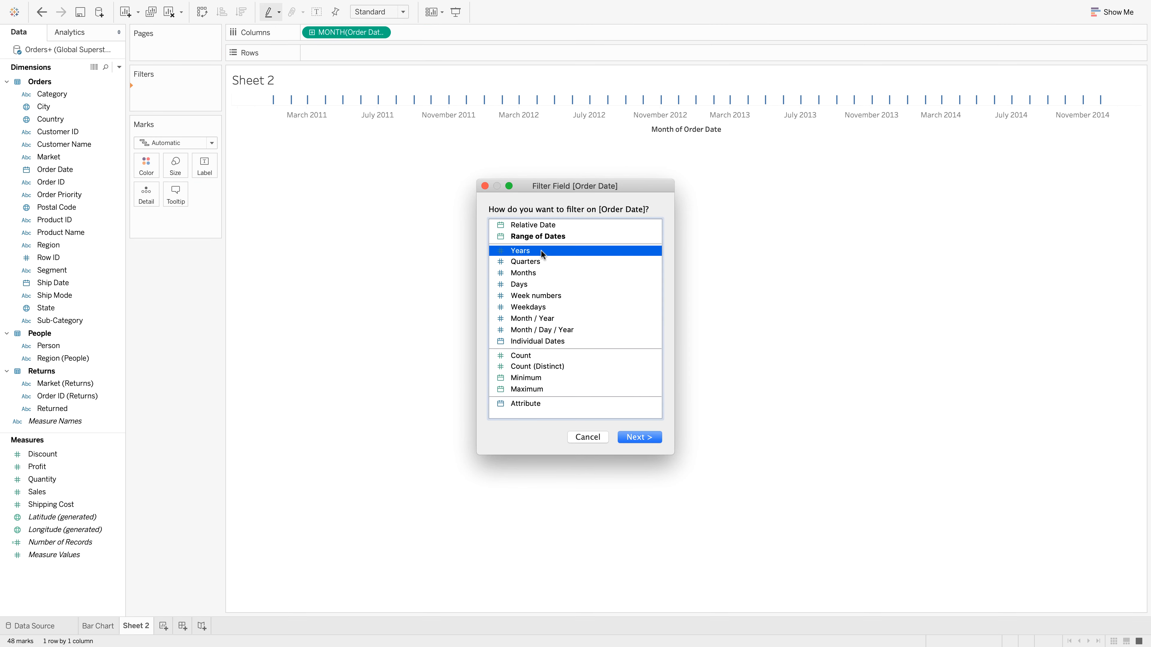
left_click(635, 437)
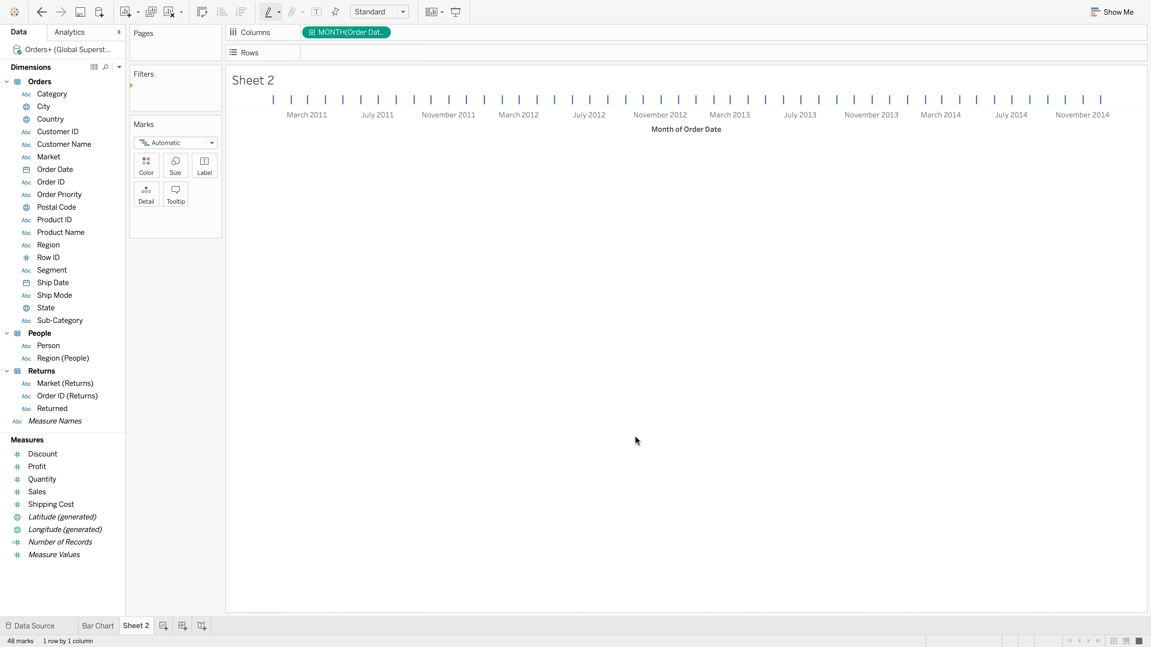
left_click(483, 242)
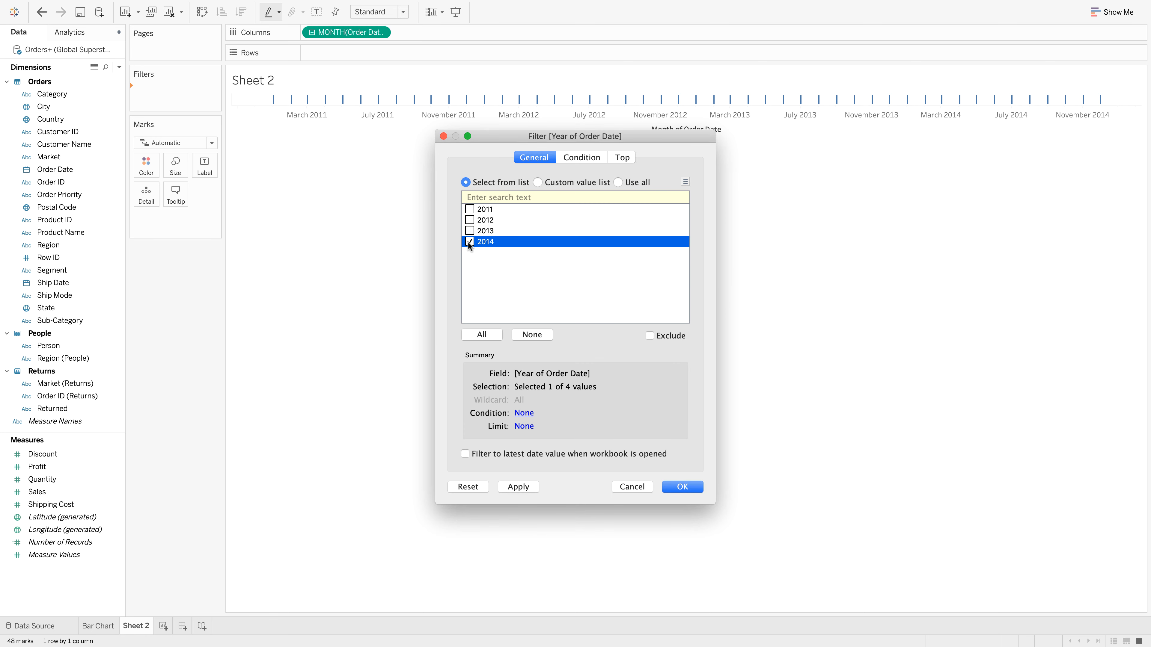
left_click(675, 487)
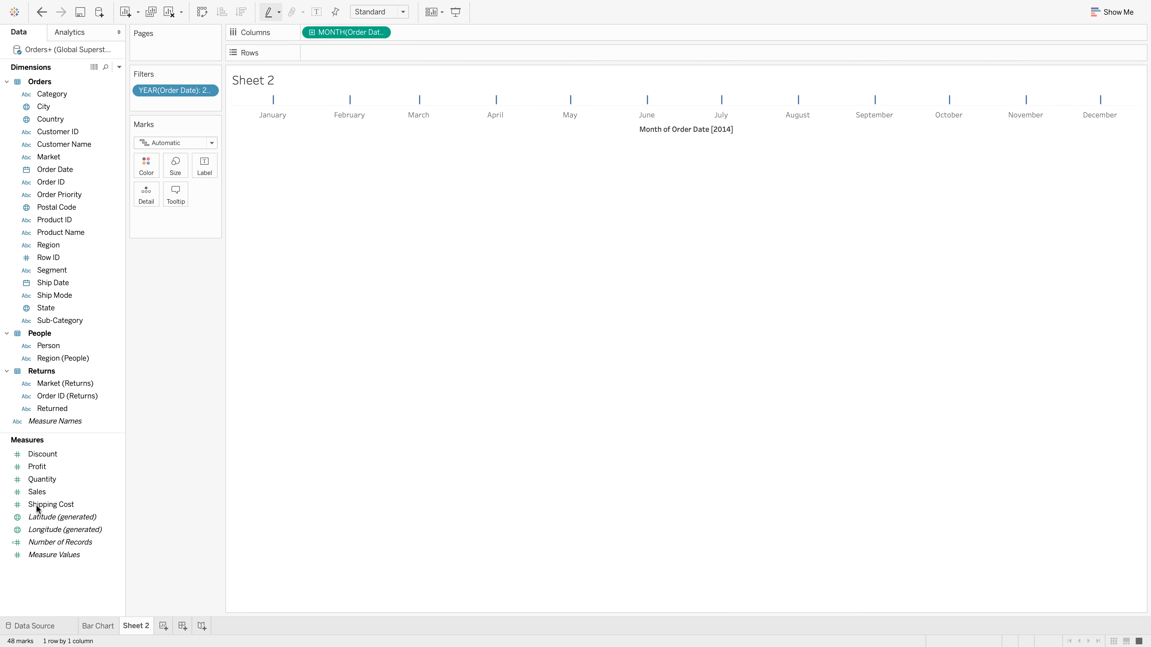
- Plot Sales over the order months as a line and rename the worksheet as Time Series
double_click(43, 497)
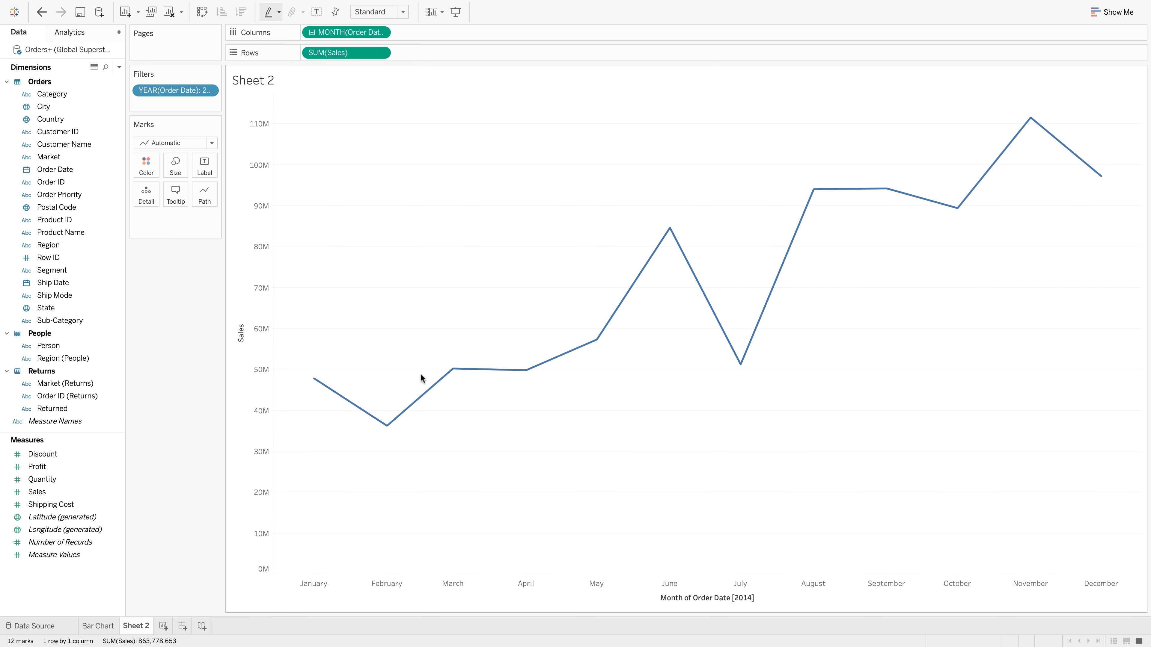
double_click(140, 626)
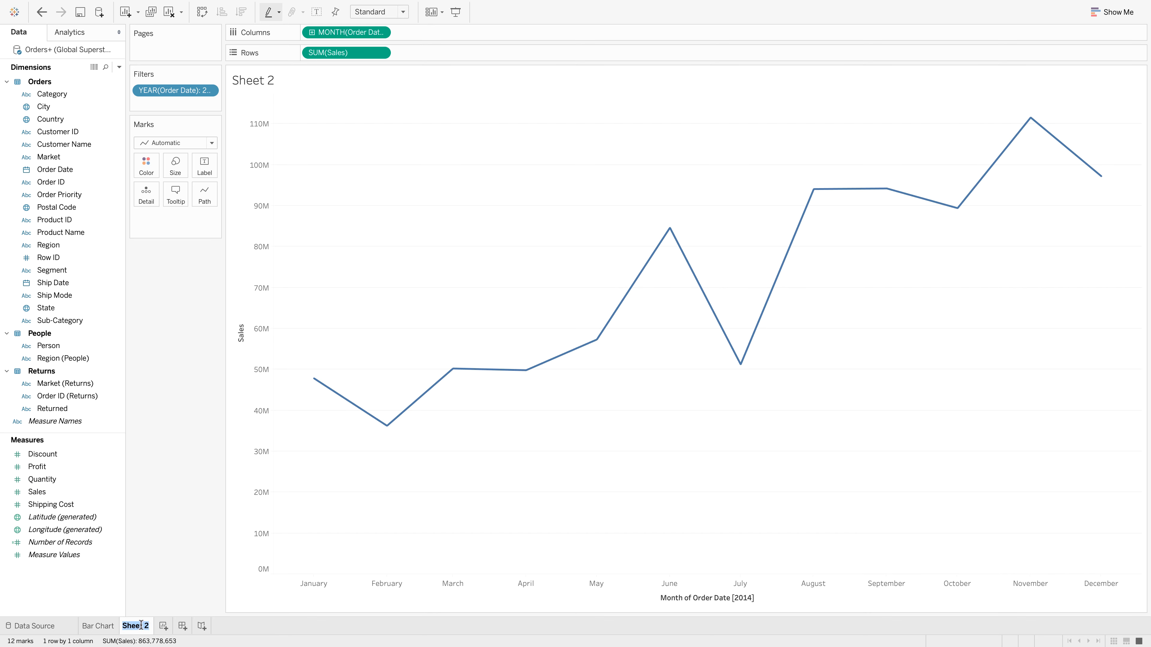
type("Time Series")
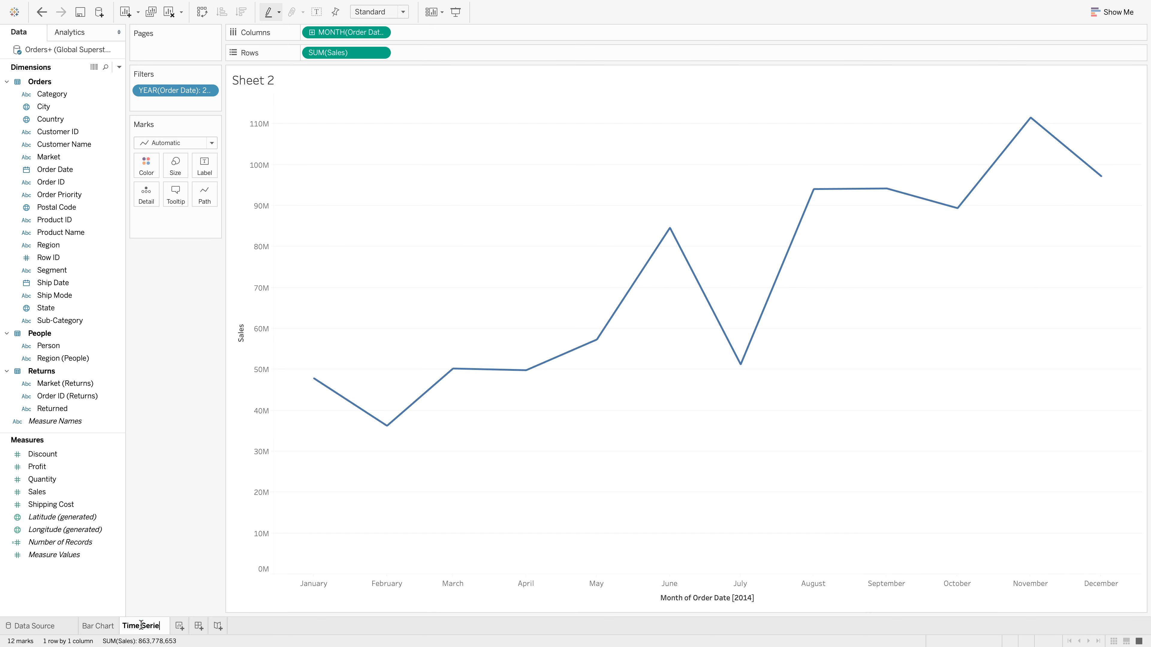
key("Return")
- Create a new worksheet and map the State dimension with the Sales measure
left_click(177, 626)
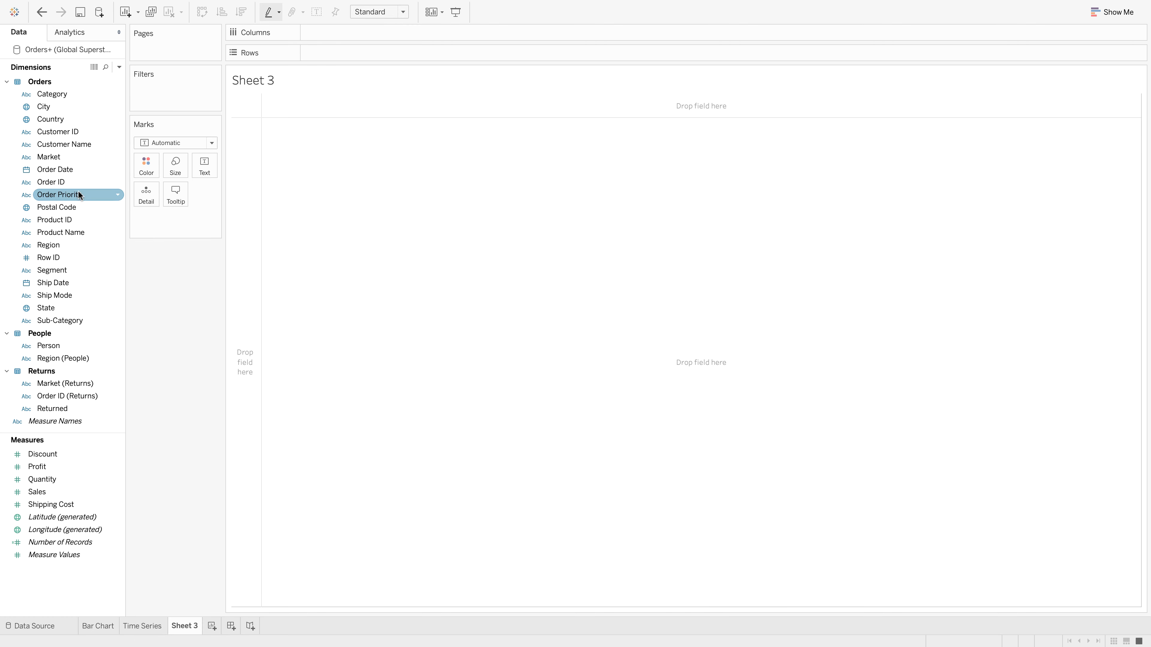
left_click(53, 309)
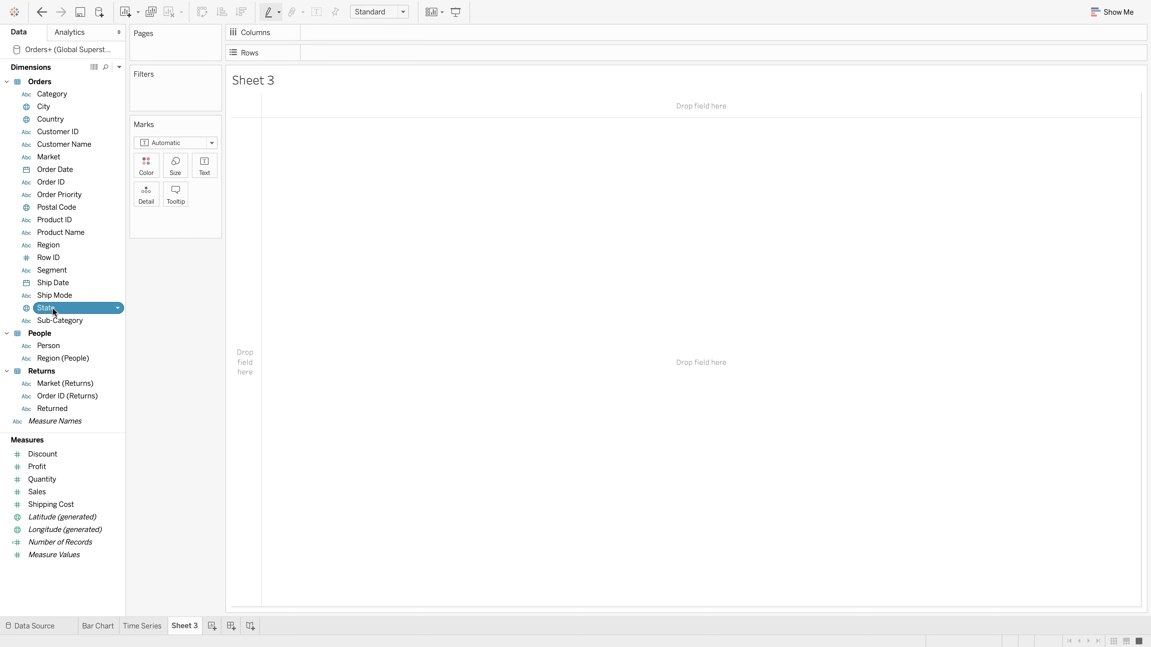
double_click(52, 308)
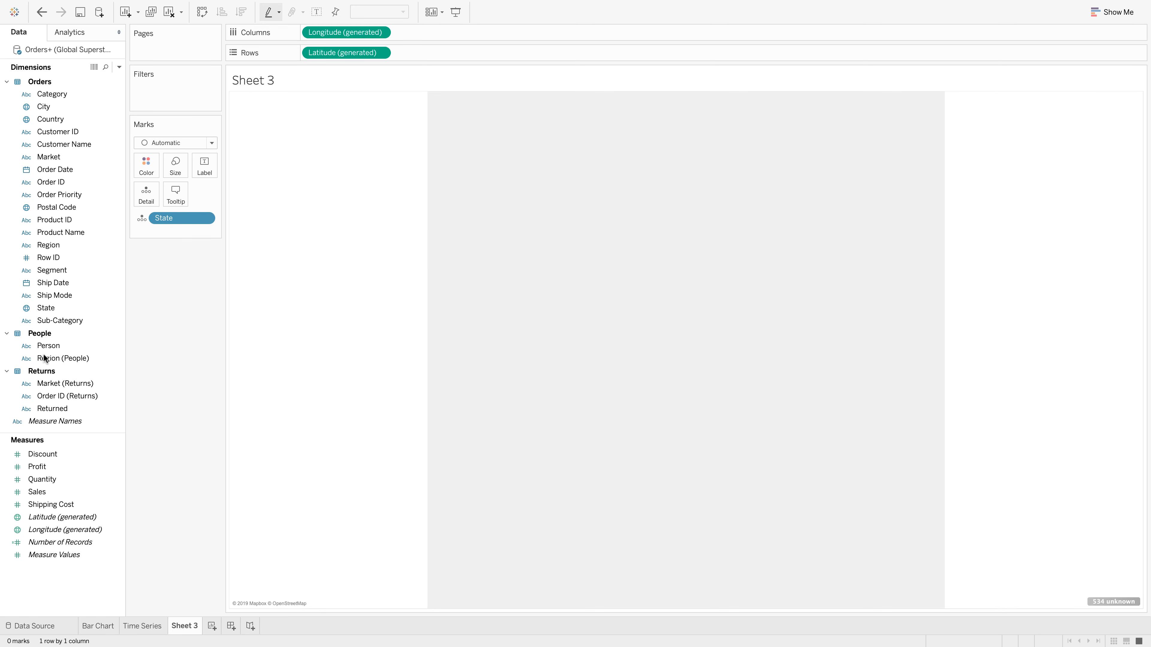
double_click(47, 493)
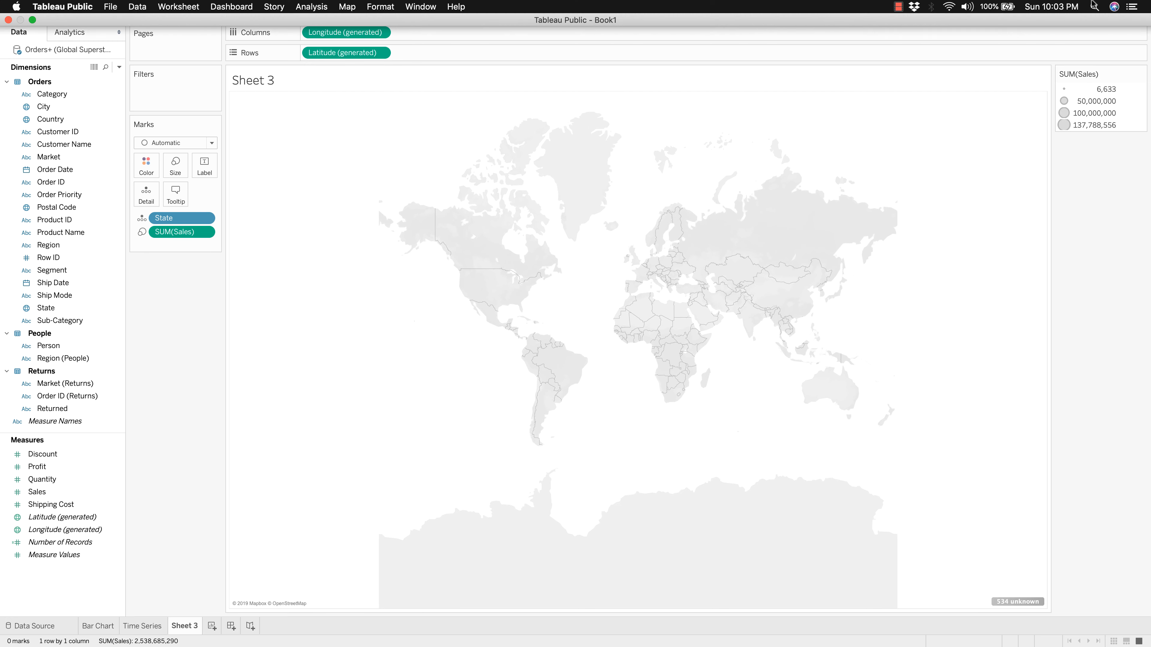
- Try changing the symbol map of Sales by State to a filled map
left_click(1115, 12)
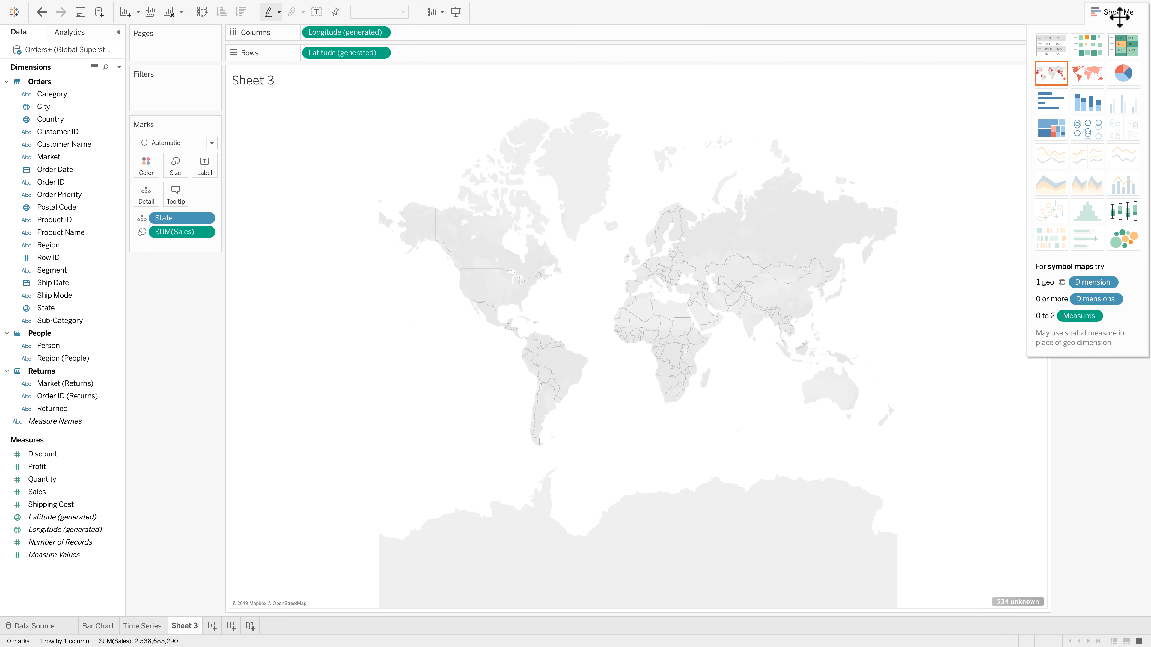
left_click(1094, 87)
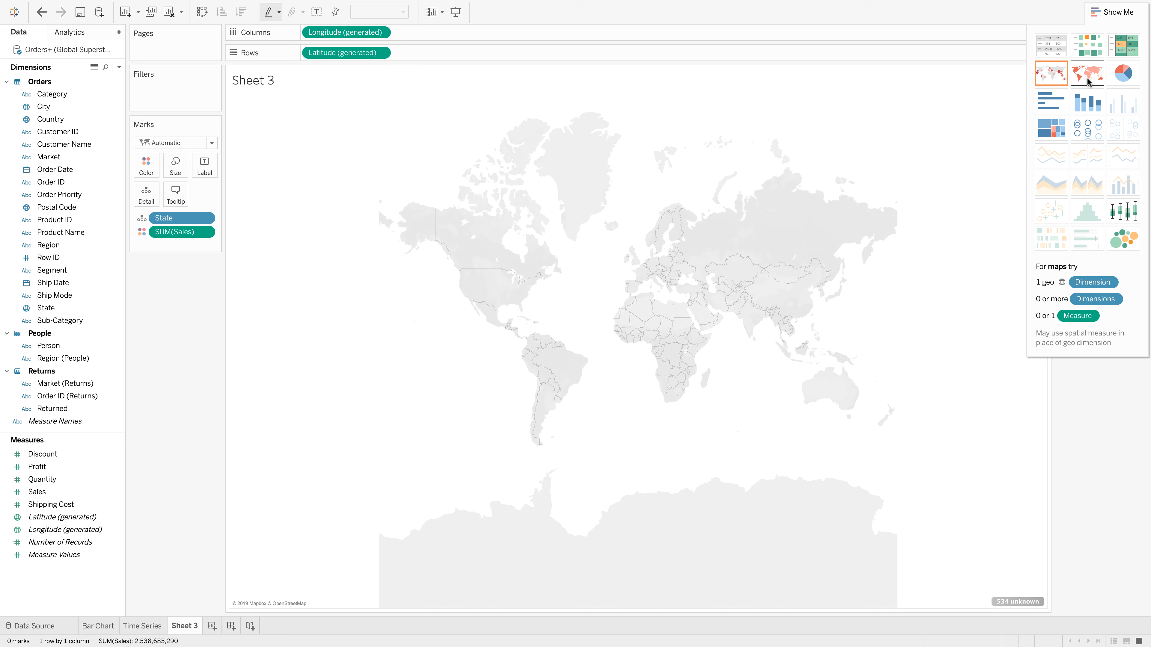
left_click(1114, 13)
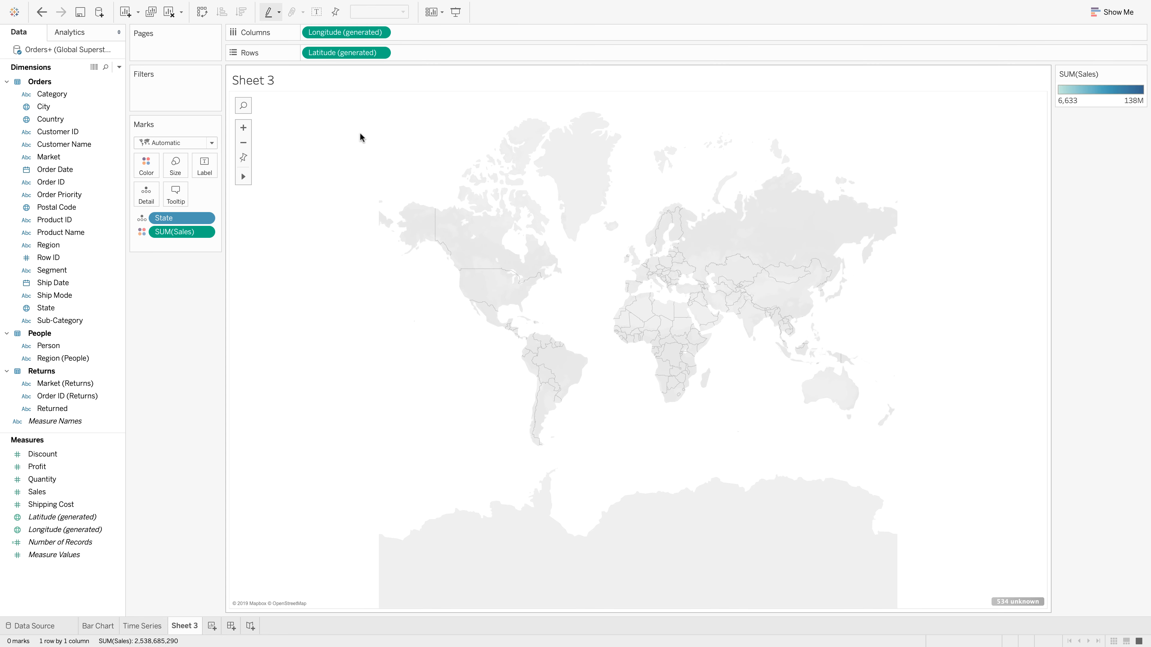
- Remove the generated latitude and longitude fields and State from the view, keeping the Sales measure
left_click_drag(348, 55, 23, 234)
left_click_drag(347, 31, 27, 231)
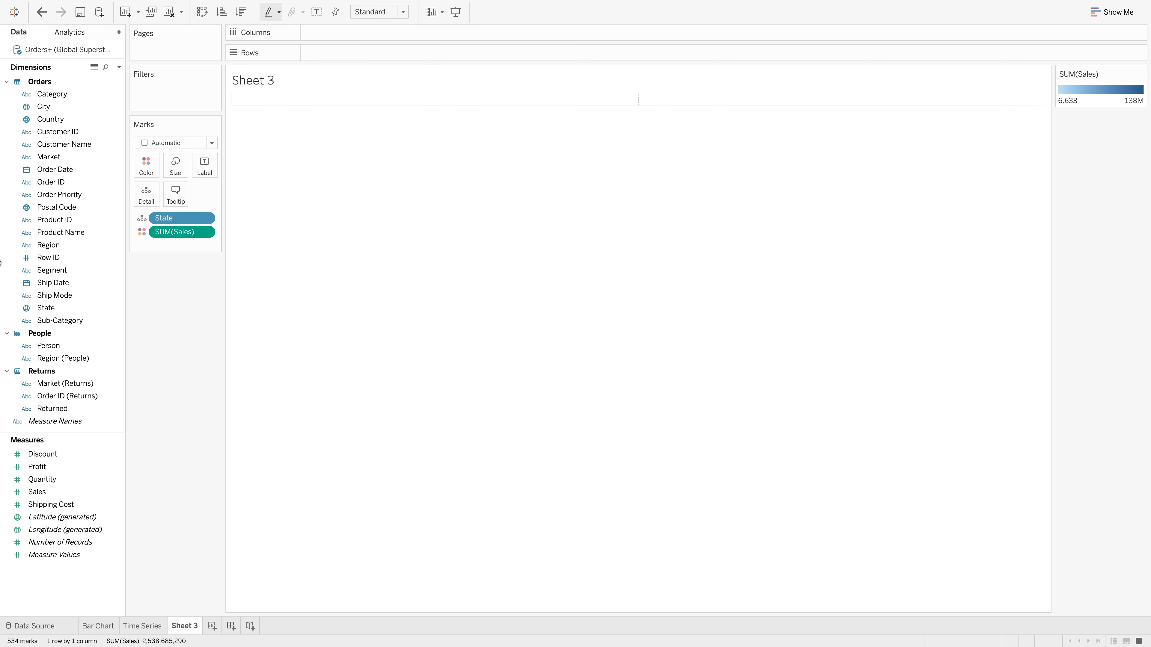
left_click_drag(193, 218, 70, 229)
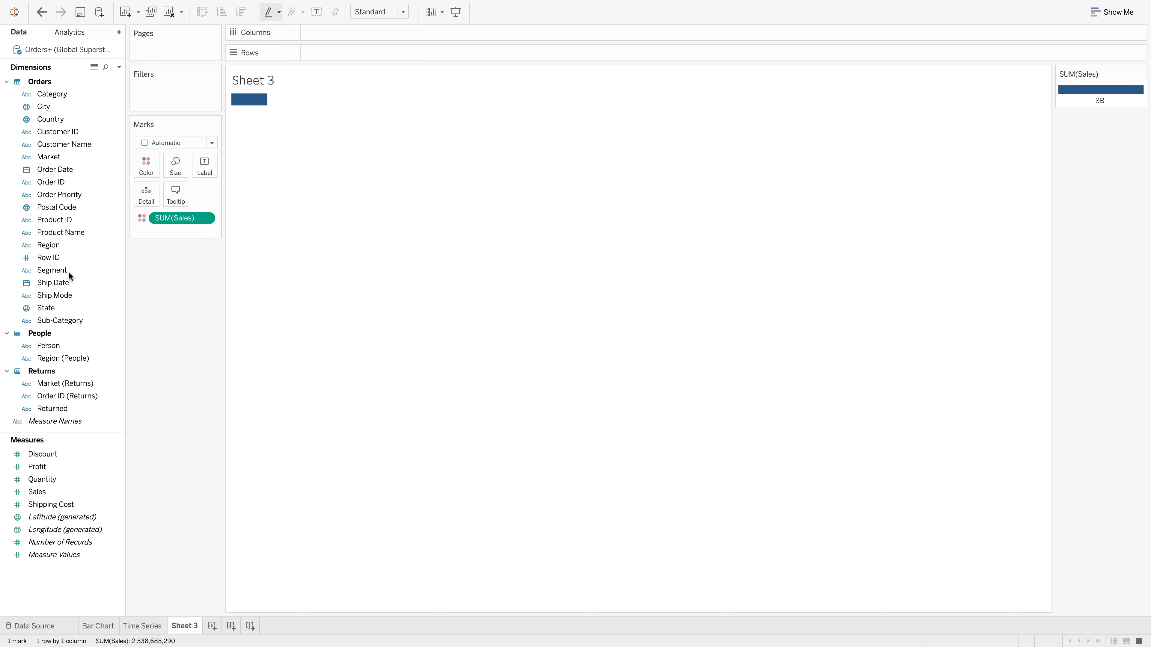
- Find the Sub-Category dimension by searching for "Sub", add it to the view, and display Sales by Sub-Category as packed bubbles
left_click(105, 66)
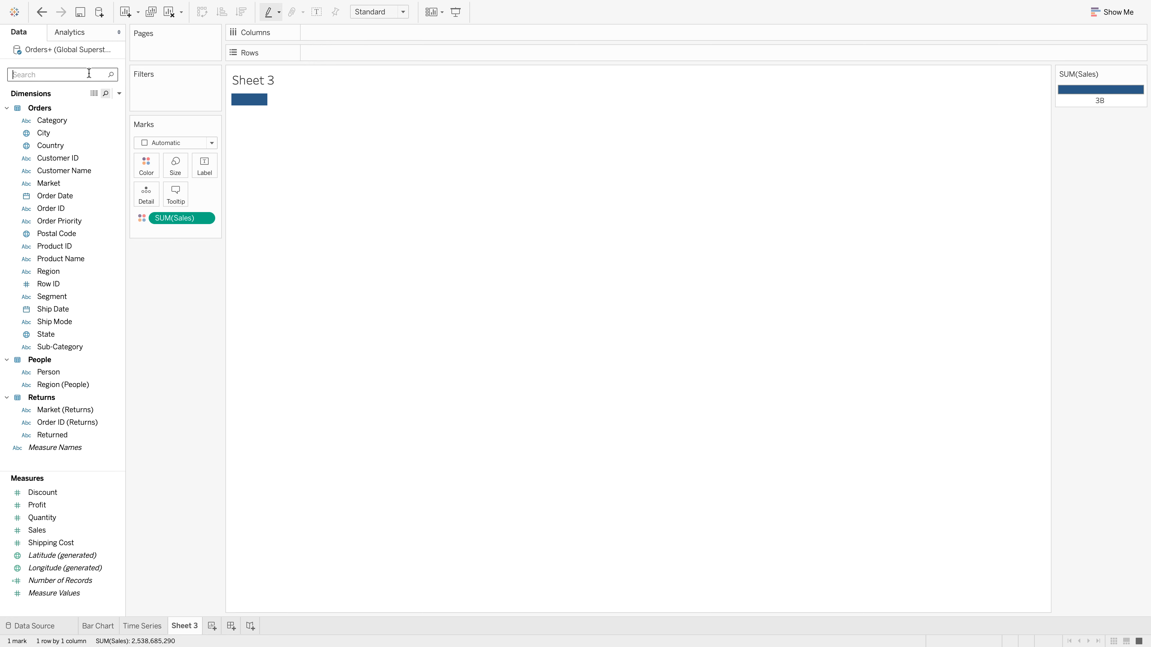
type("Sub")
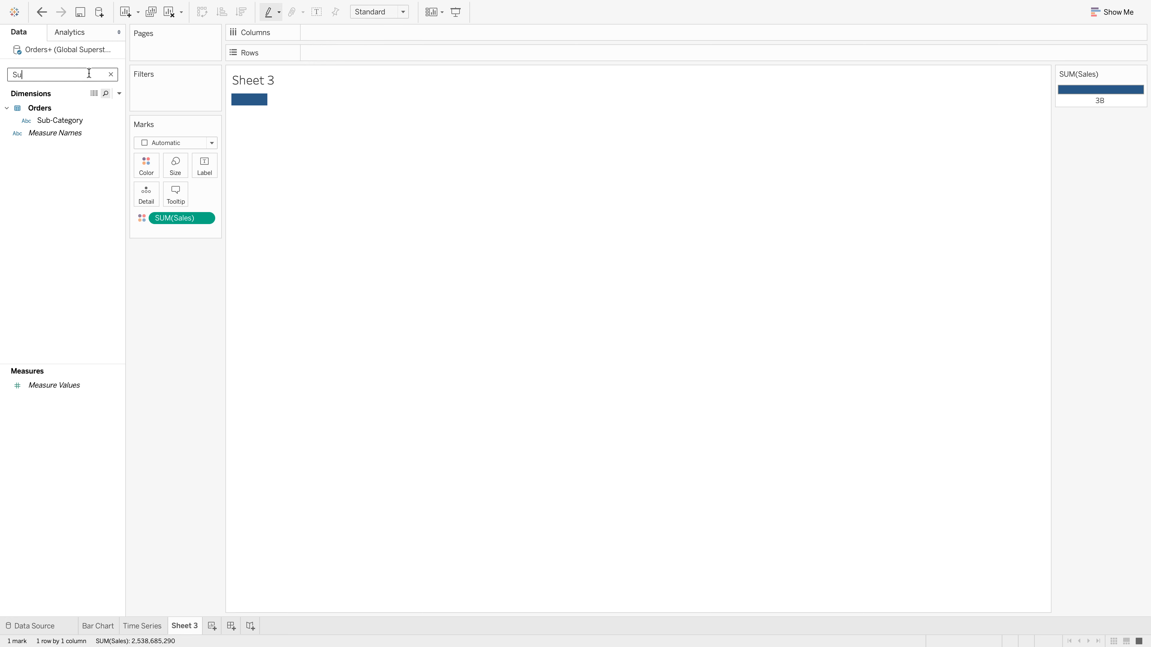
left_click(66, 121)
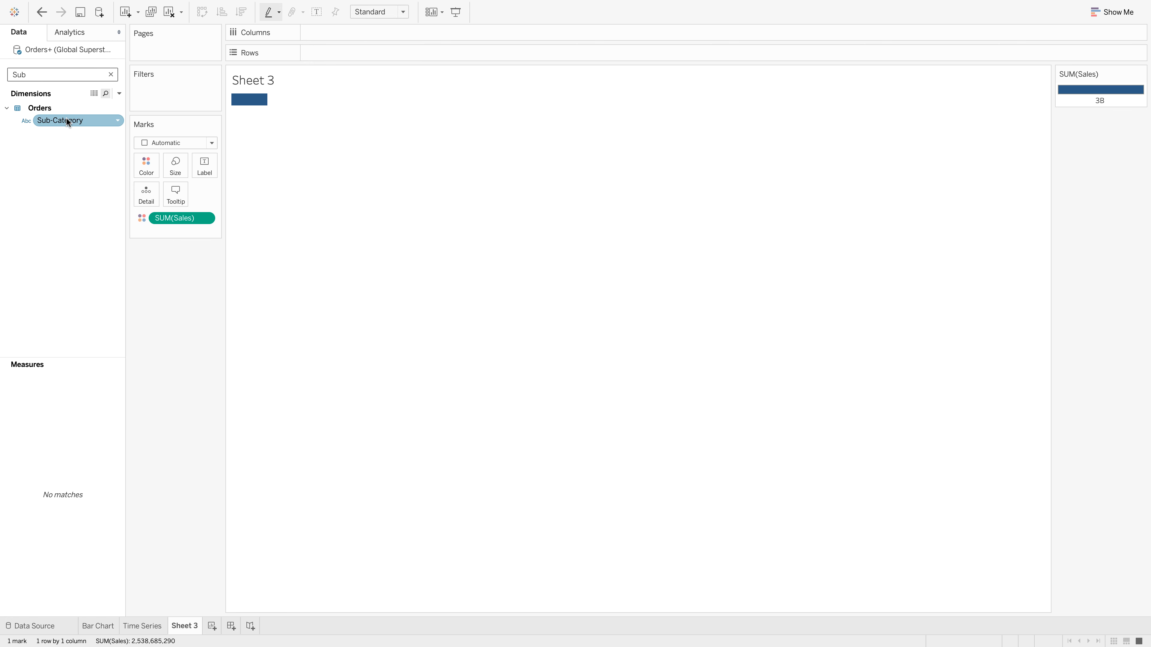
double_click(66, 119)
left_click(111, 75)
left_click(1124, 13)
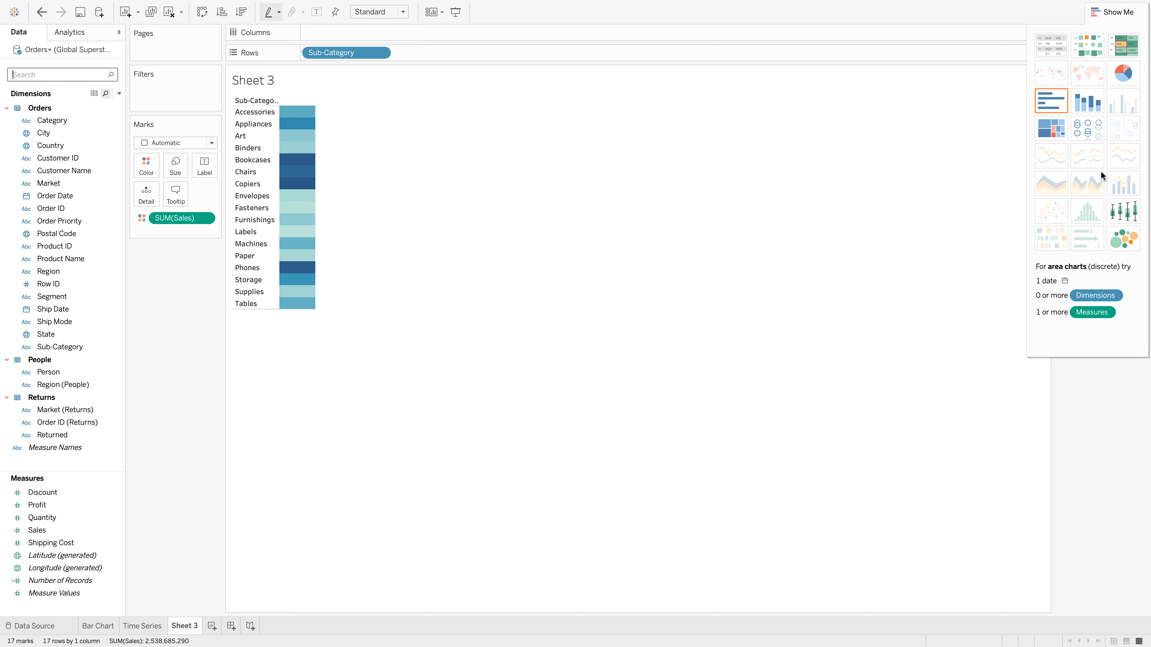
left_click(1123, 239)
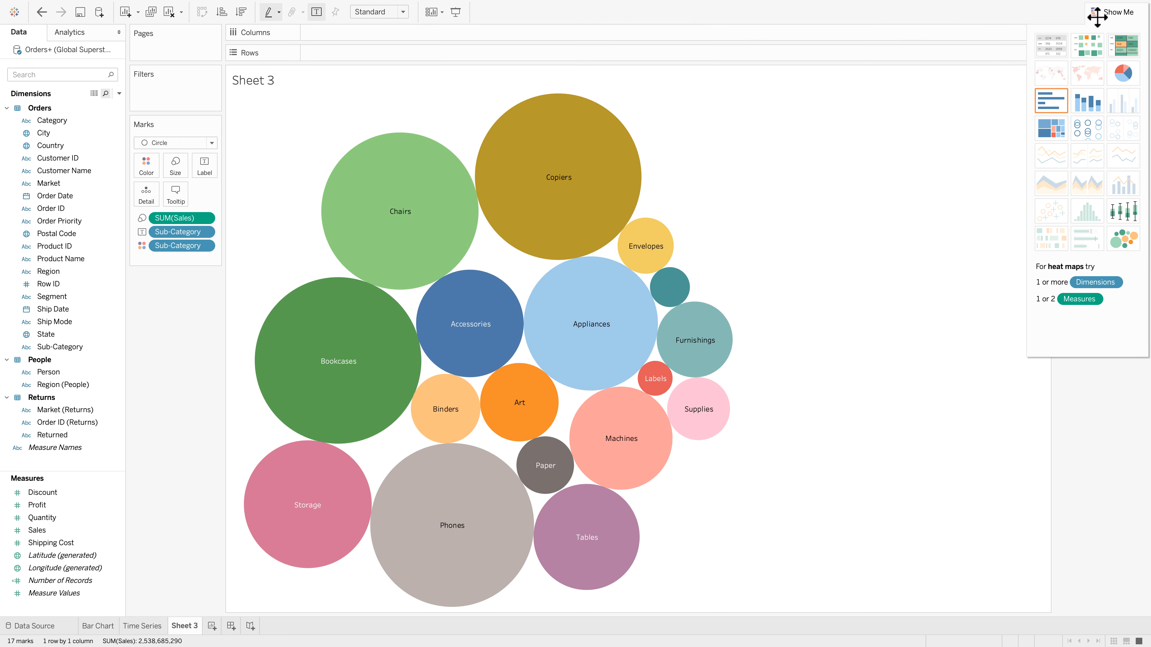
- Close the chart type suggestions and rename the Sheet 3 worksheet as Bubbles
left_click(1097, 17)
double_click(180, 630)
type("Bubbles")
key("Return")
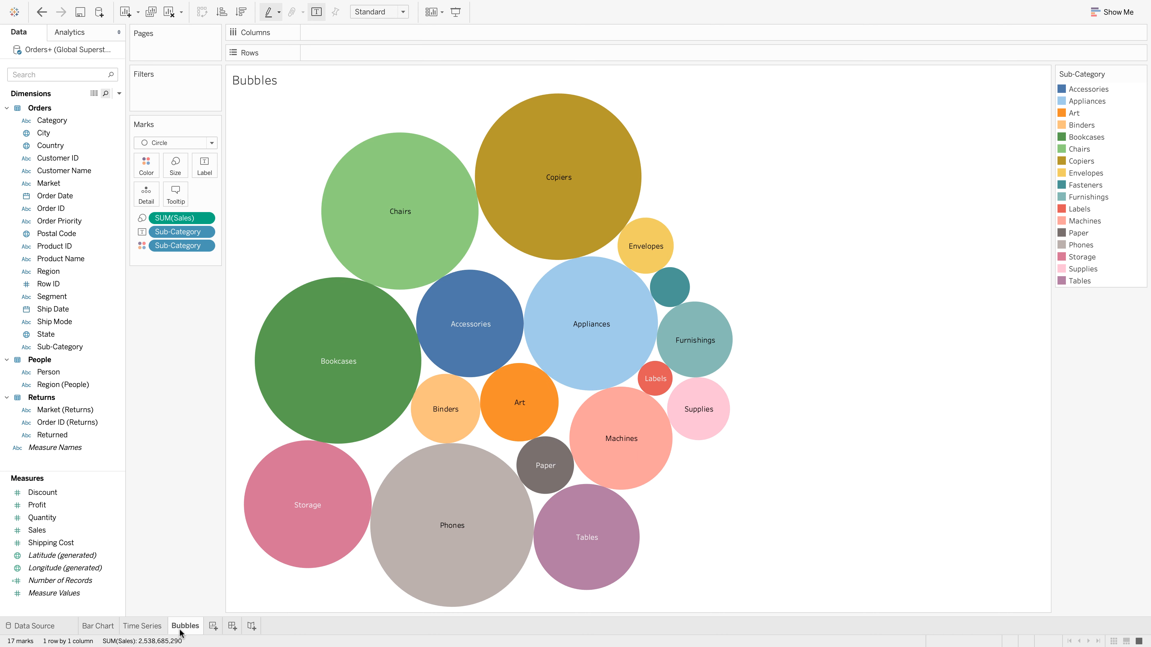
- Create a new dashboard and change its size from a range to Automatic
left_click(231, 626)
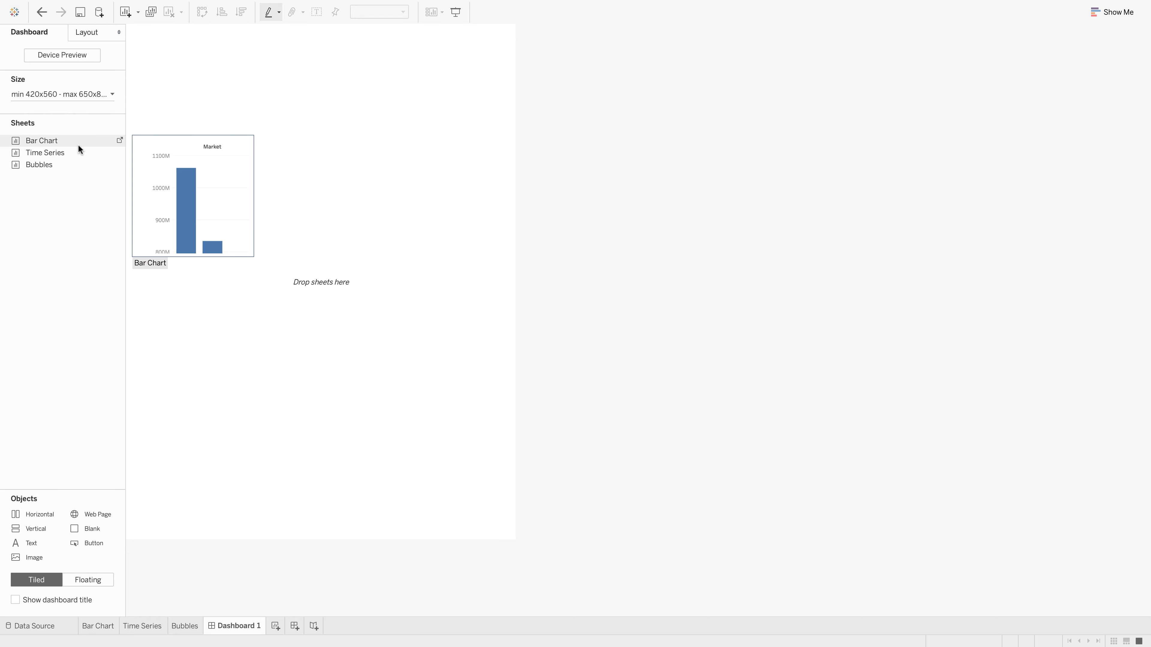
left_click(107, 89)
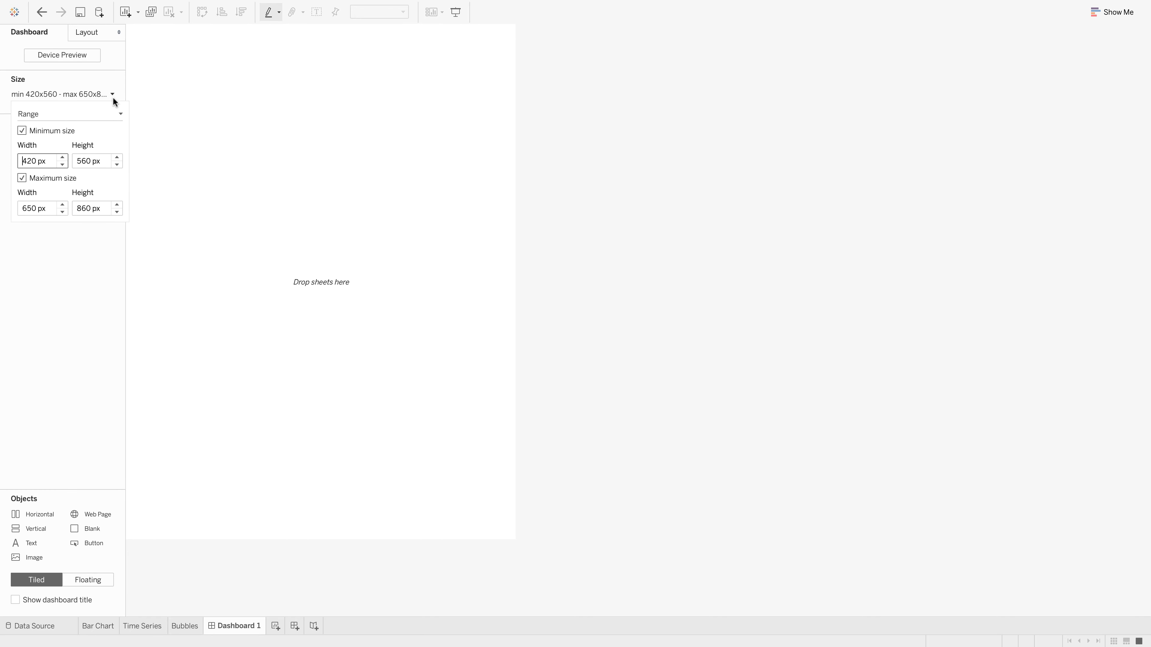
left_click(121, 115)
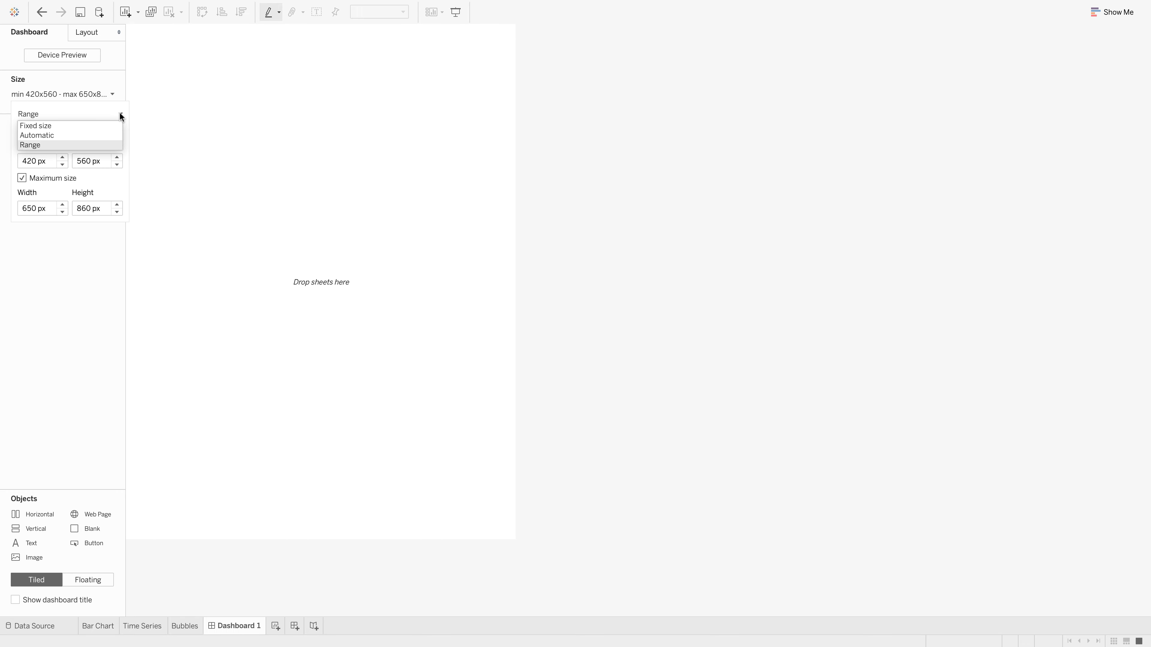
left_click(112, 135)
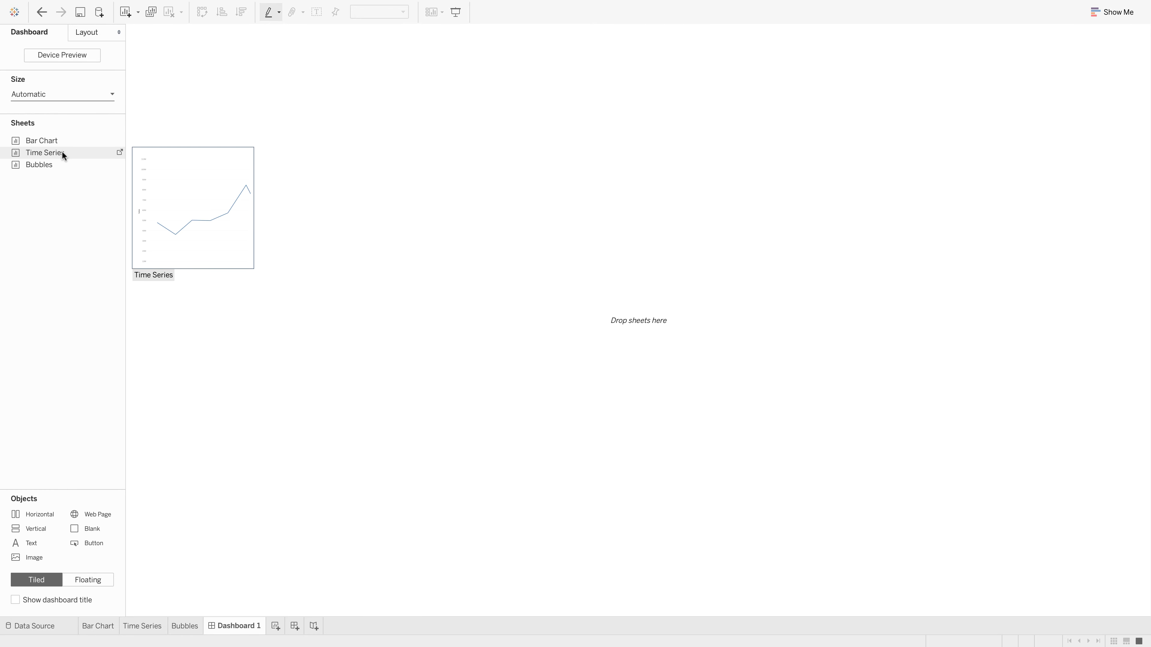
- Place the Time Series sheet across the dashboard's upper half, with Bar Chart below it and Bubbles beside the bar chart
left_click_drag(62, 150, 355, 127)
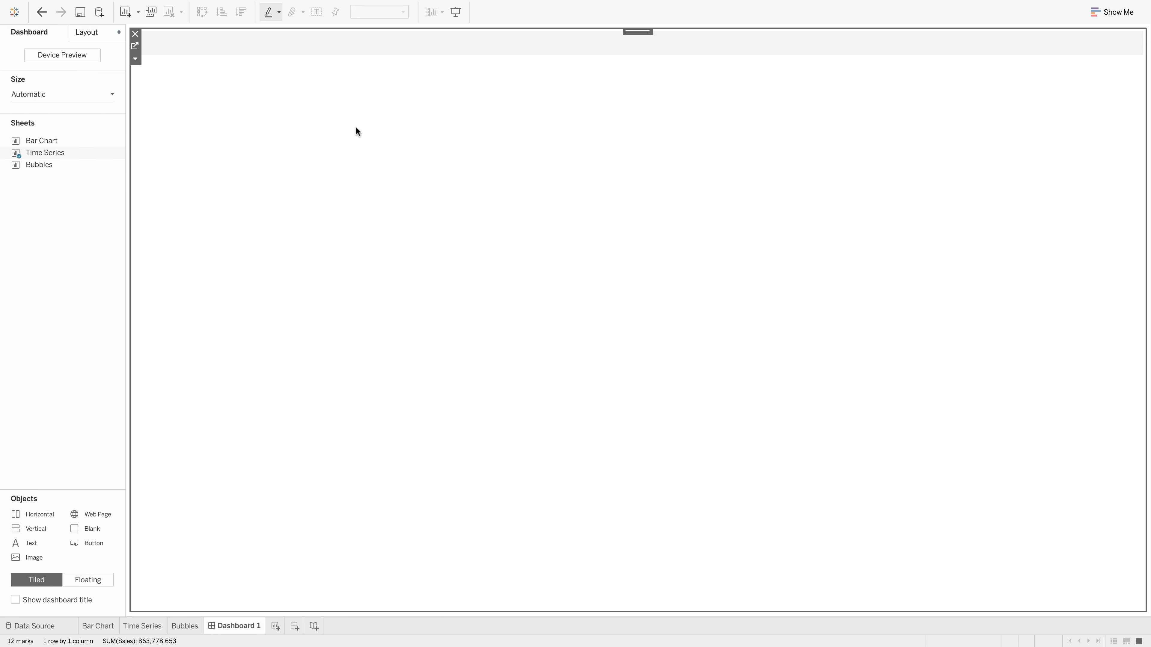
left_click_drag(43, 138, 357, 524)
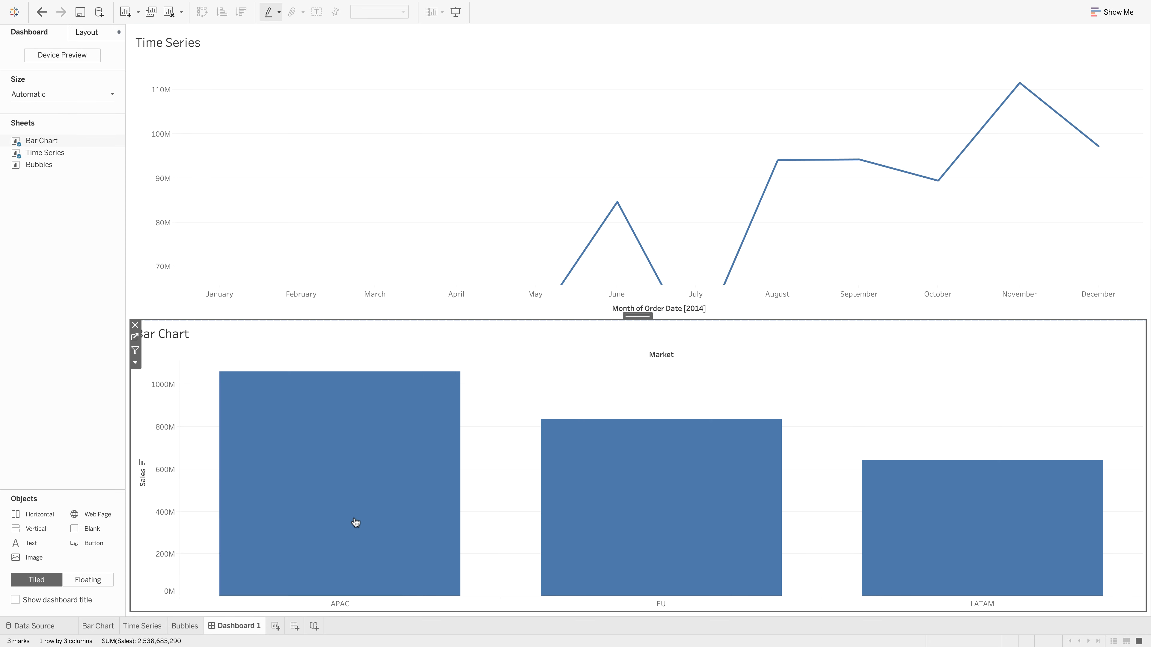
left_click_drag(49, 165, 731, 487)
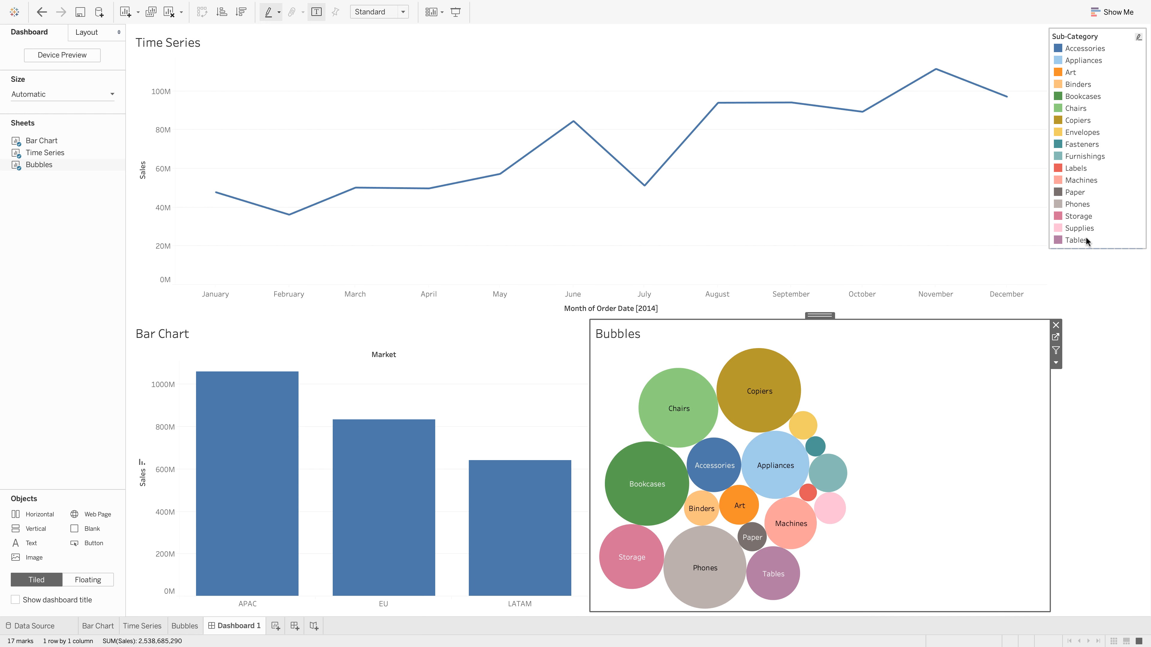
left_click(832, 213)
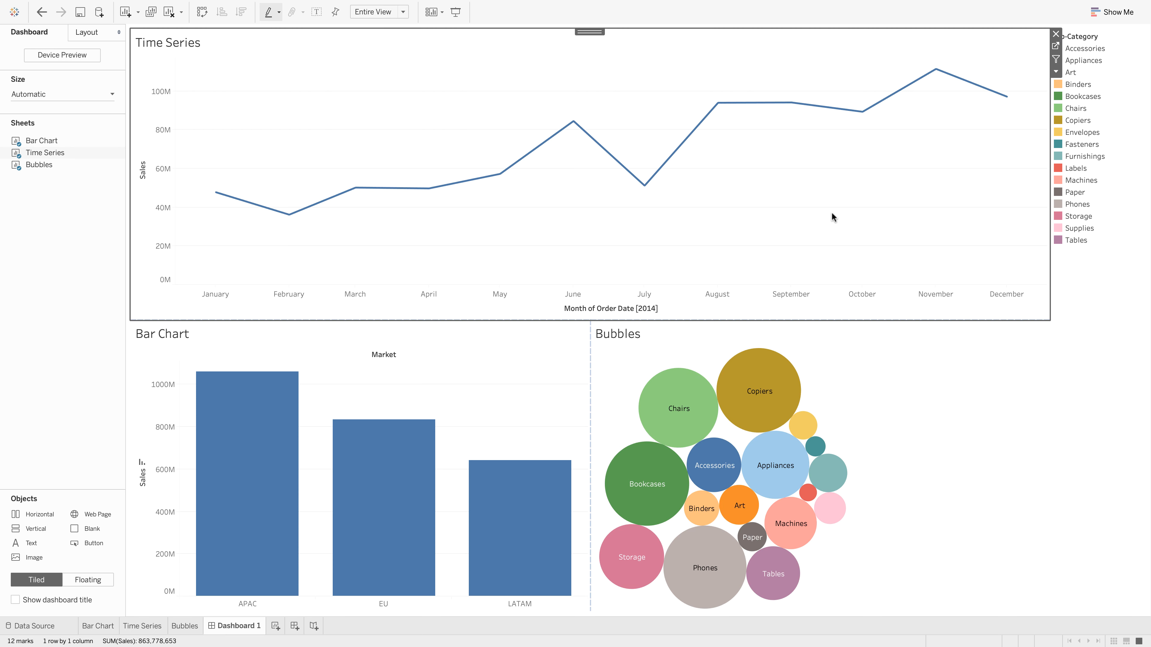